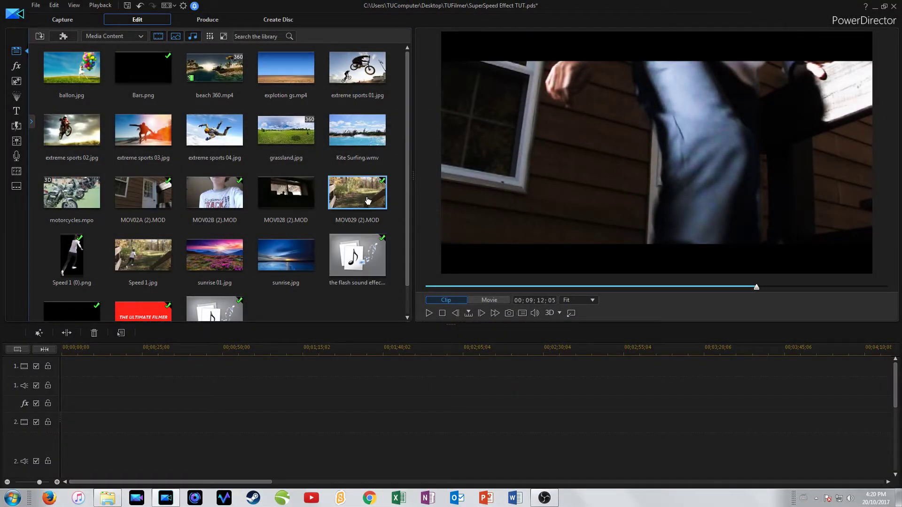
Place MOV029 (2).MOD at the start of video track 1 and split it at 00;00;00;05
{"action": "left_click_drag", "start_coordinate": [368, 200], "coordinate": [75, 376]}
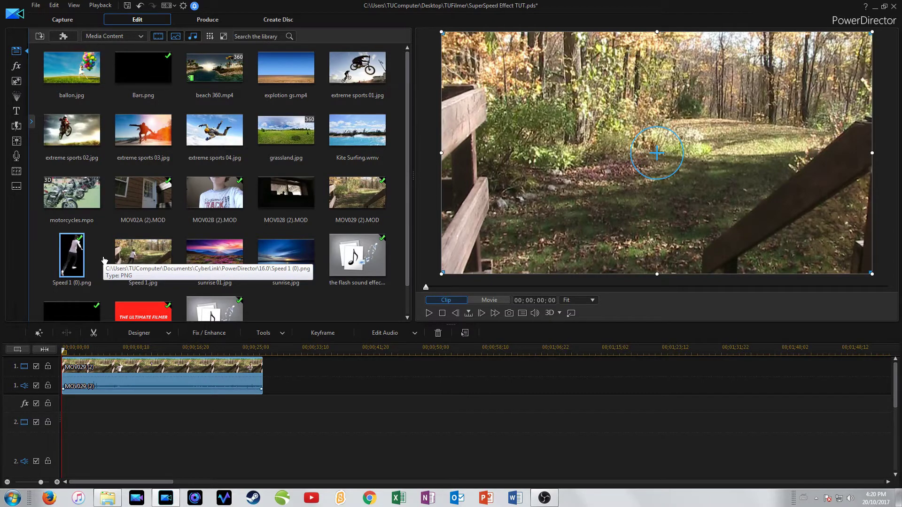
{"action": "mouse_move", "coordinate": [73, 348]}
{"action": "left_mouse_down"}
{"action": "mouse_move", "coordinate": [89, 348]}
{"action": "mouse_move", "coordinate": [81, 349]}
{"action": "left_mouse_up"}
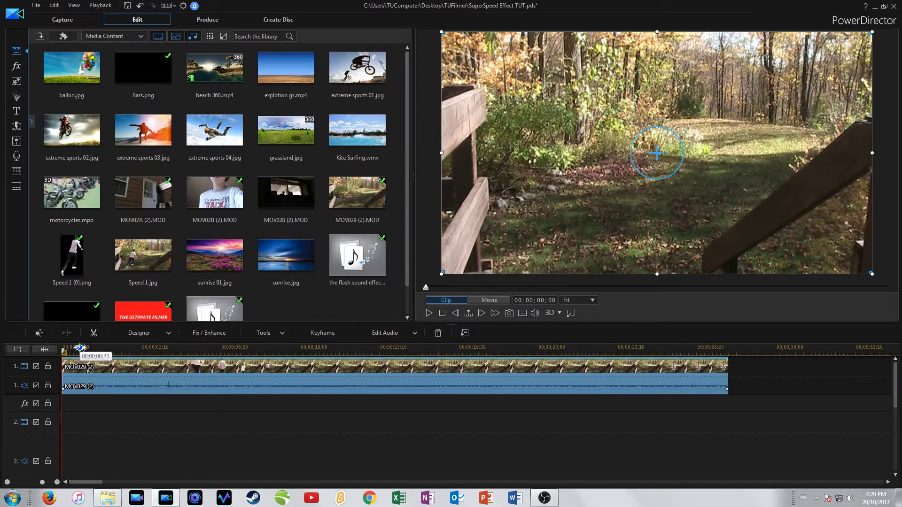
{"action": "left_click", "coordinate": [68, 350]}
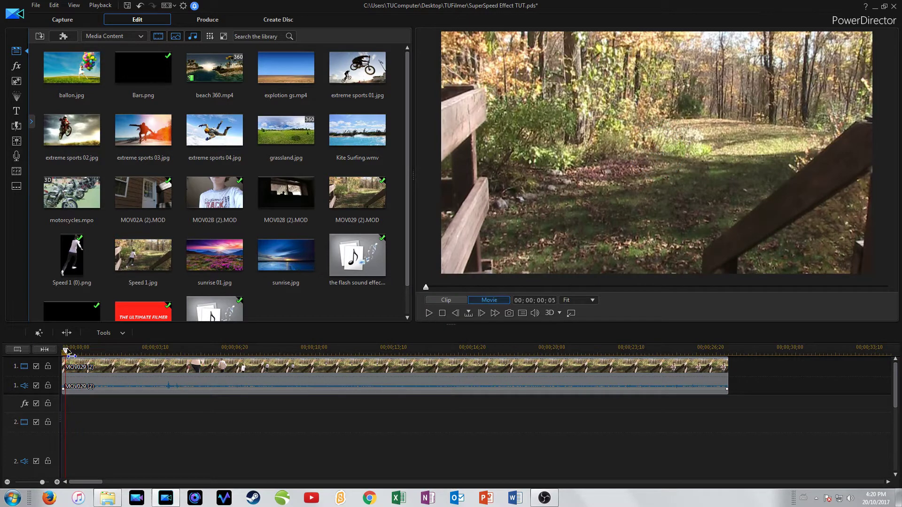
{"action": "left_click_drag", "start_coordinate": [54, 353], "coordinate": [78, 353]}
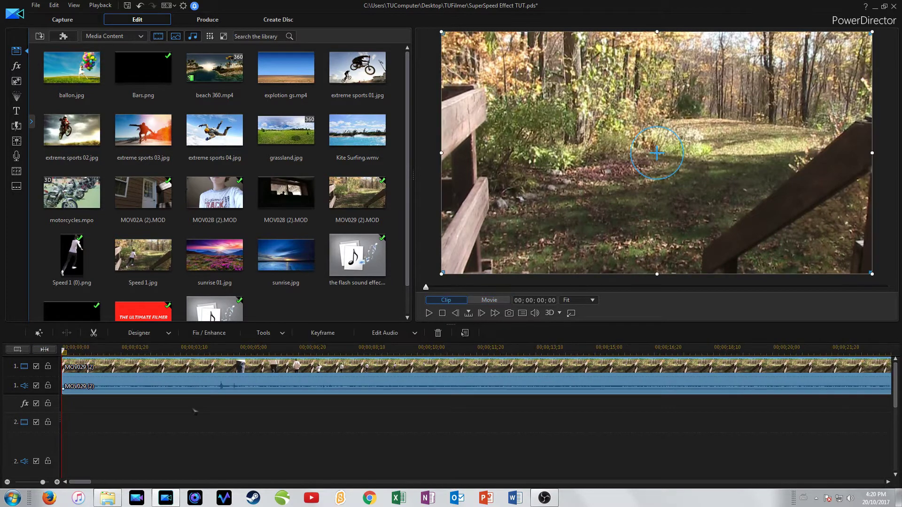
{"action": "left_click", "coordinate": [483, 314]}
{"action": "left_click", "coordinate": [482, 313]}
{"action": "left_click", "coordinate": [482, 313]}
{"action": "left_click", "coordinate": [483, 313]}
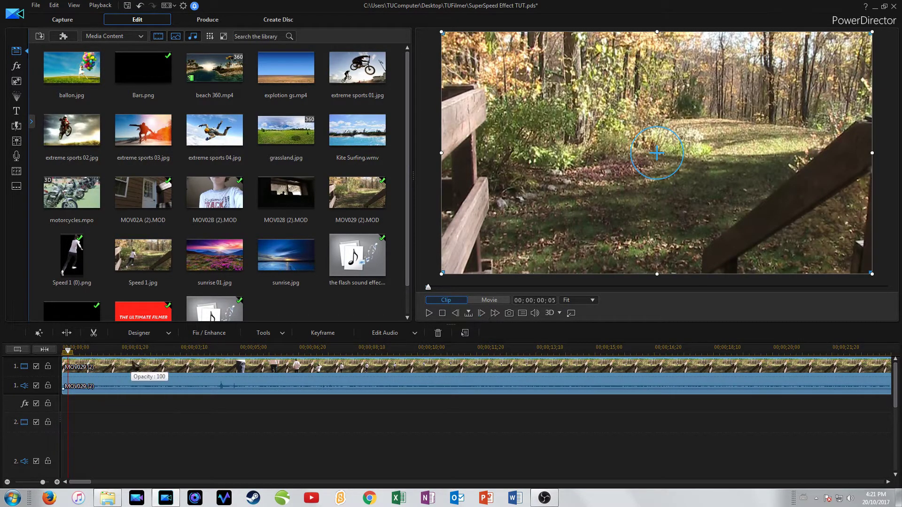
{"action": "key", "text": "ctrl+t"}
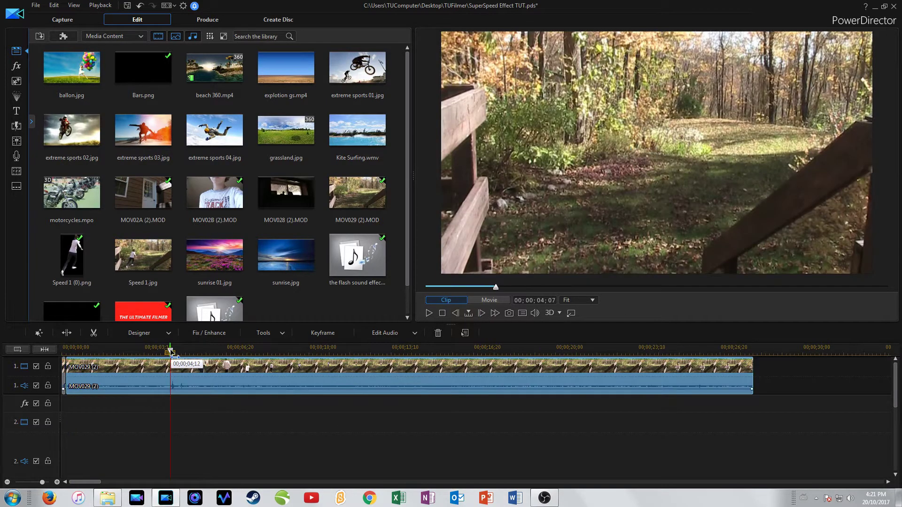
Split the longer clip at 00;00;03;18, where the actor begins to run beside the wooden railing
{"action": "left_click_drag", "start_coordinate": [171, 352], "coordinate": [196, 353]}
{"action": "left_click", "coordinate": [199, 363]}
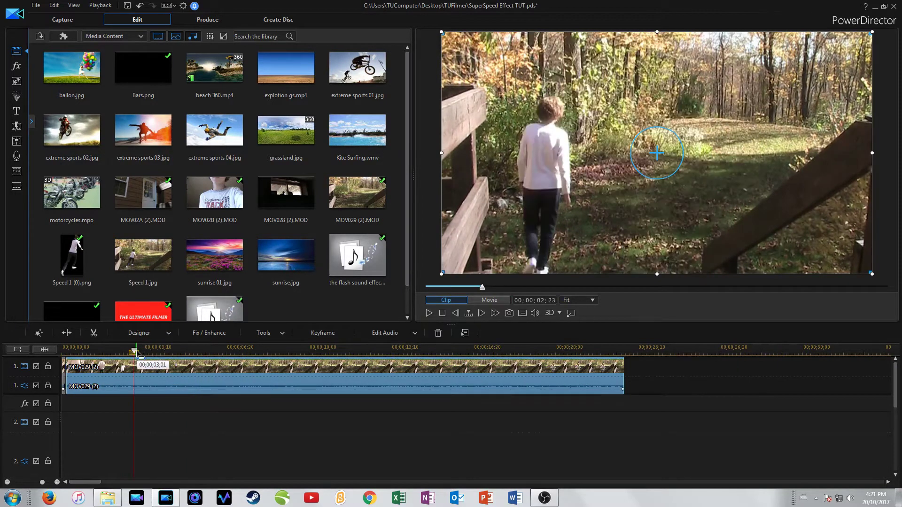
{"action": "left_click_drag", "start_coordinate": [134, 349], "coordinate": [155, 352]}
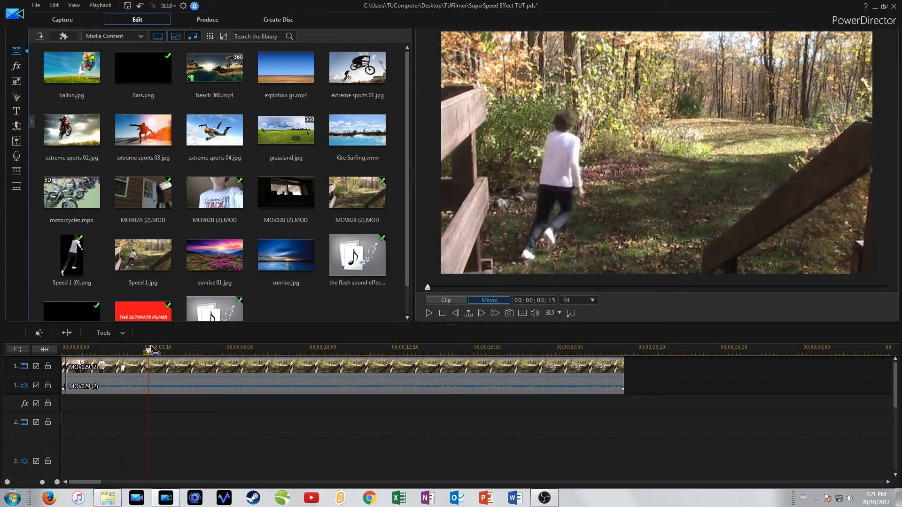
{"action": "left_click", "coordinate": [513, 366]}
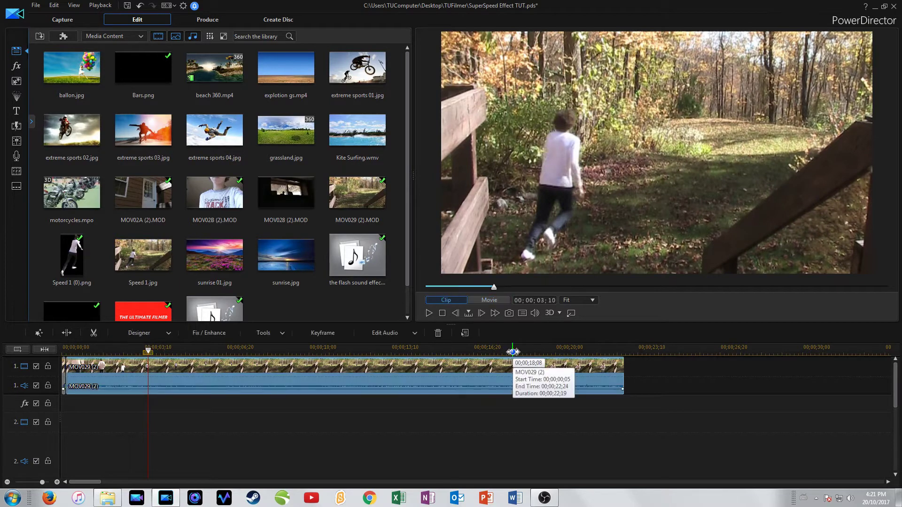
{"action": "left_click", "coordinate": [482, 313]}
{"action": "left_click", "coordinate": [482, 314]}
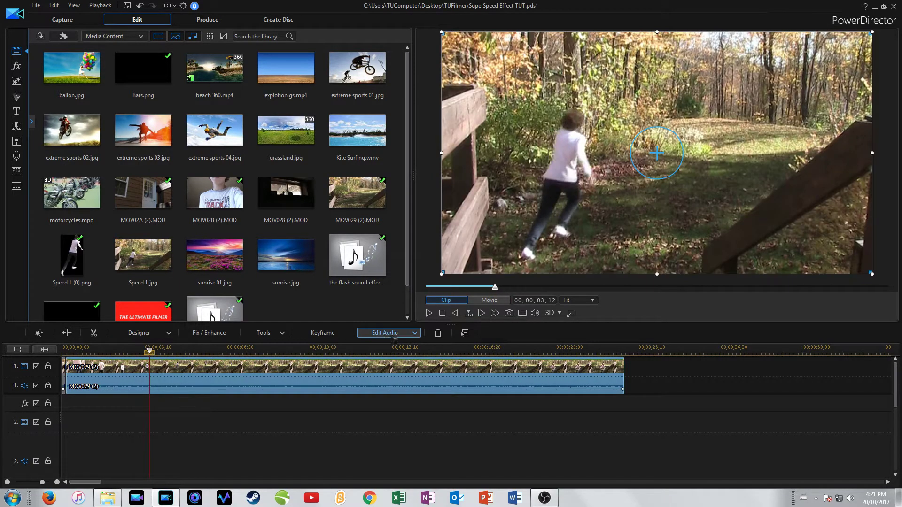
{"action": "key", "text": "ctrl+t"}
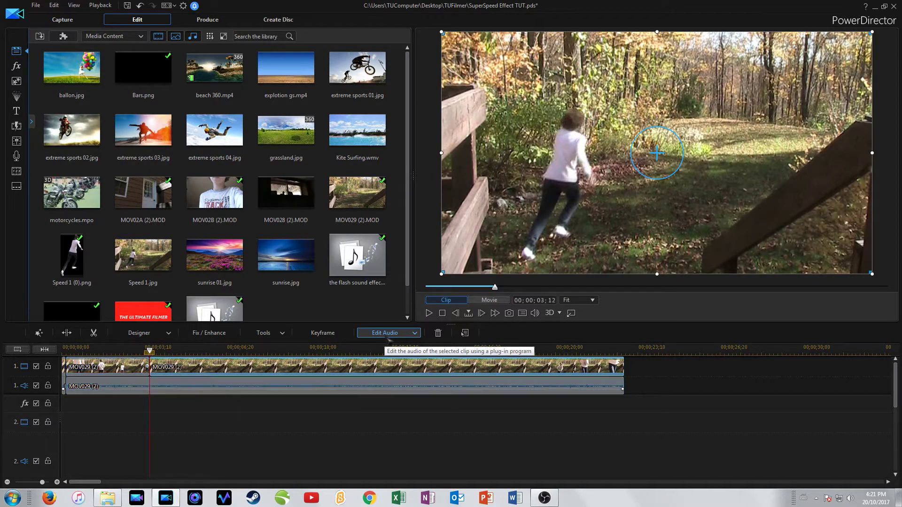
Split the remaining footage at 00;00;05;11, where the actor is farther away on the path
{"action": "left_click", "coordinate": [158, 351]}
{"action": "left_click_drag", "start_coordinate": [159, 353], "coordinate": [190, 351]}
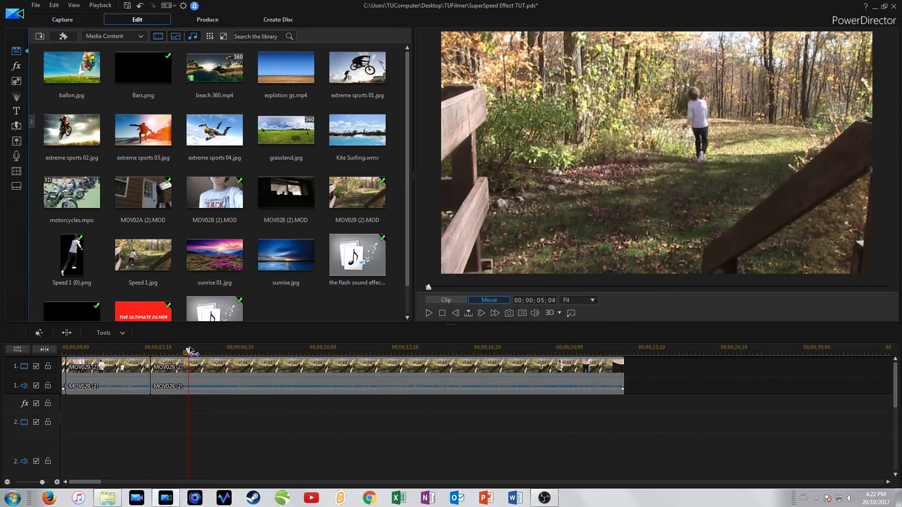
{"action": "left_click", "coordinate": [191, 364]}
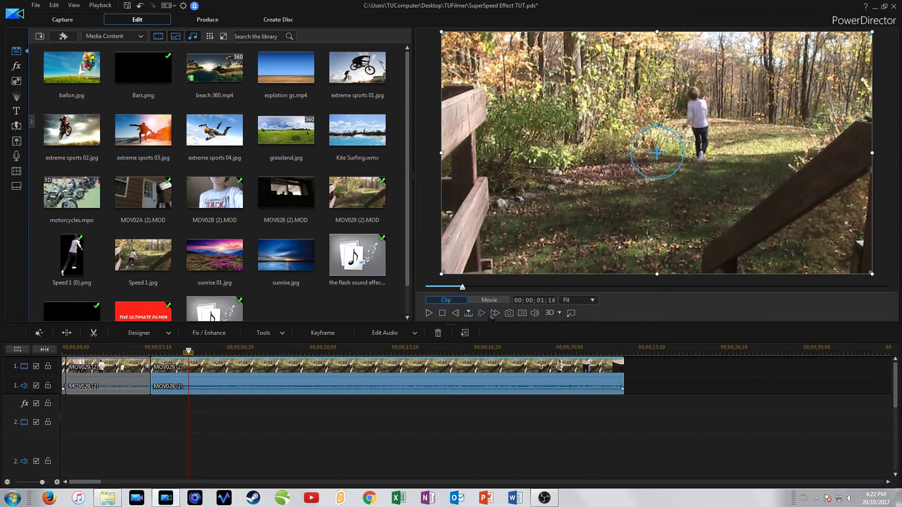
{"action": "left_click", "coordinate": [483, 314]}
{"action": "left_click", "coordinate": [483, 314]}
{"action": "left_click", "coordinate": [483, 314]}
{"action": "left_click", "coordinate": [483, 314]}
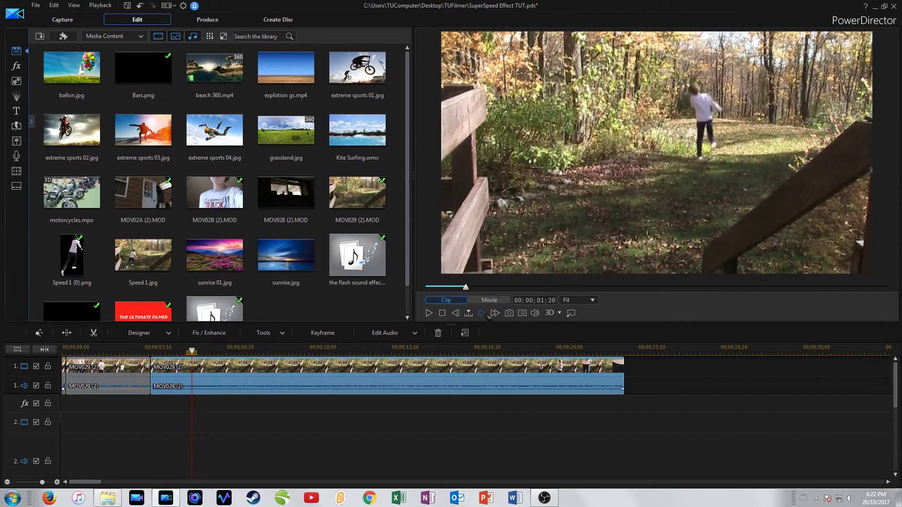
{"action": "left_click", "coordinate": [483, 314]}
{"action": "key", "text": "ctrl+t"}
Remove the segment between 00;00;03;18 and 00;00;05;11, leaving its gap on the track
{"action": "left_click", "coordinate": [174, 371]}
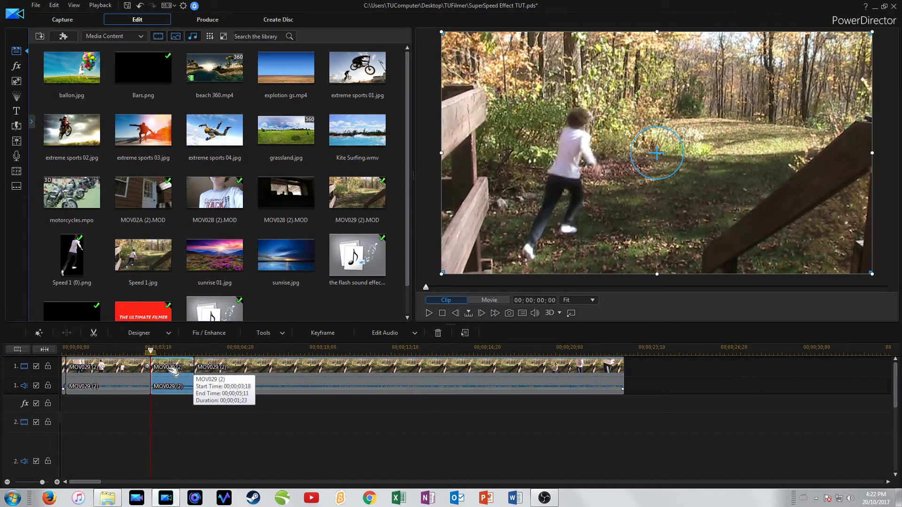
{"action": "right_click", "coordinate": [173, 374]}
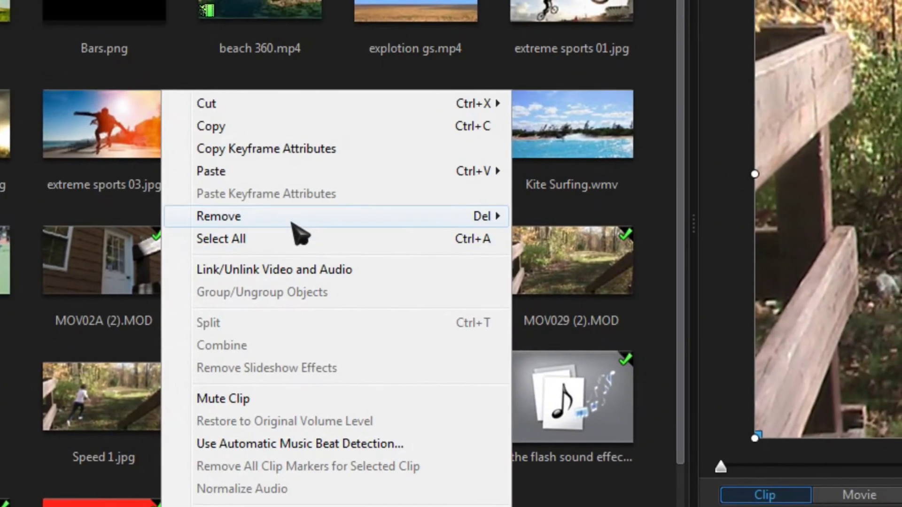
{"action": "mouse_move", "coordinate": [394, 49]}
{"action": "left_click", "coordinate": [611, 218]}
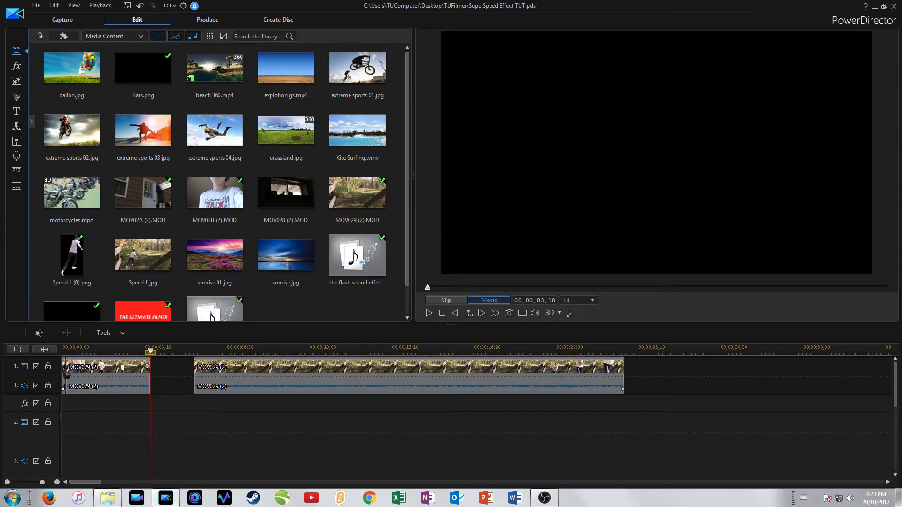
Move the five-frame empty-background piece directly after the walking clip, close the gaps so the sequence starts at zero, and preview the cut
{"action": "left_click_drag", "start_coordinate": [66, 371], "coordinate": [156, 372]}
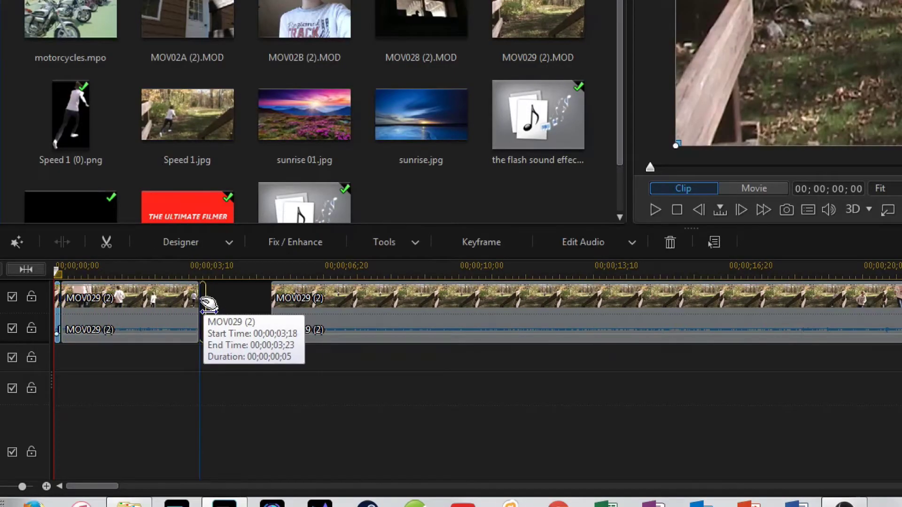
{"action": "left_click_drag", "start_coordinate": [205, 303], "coordinate": [207, 303]}
{"action": "left_click", "coordinate": [299, 313]}
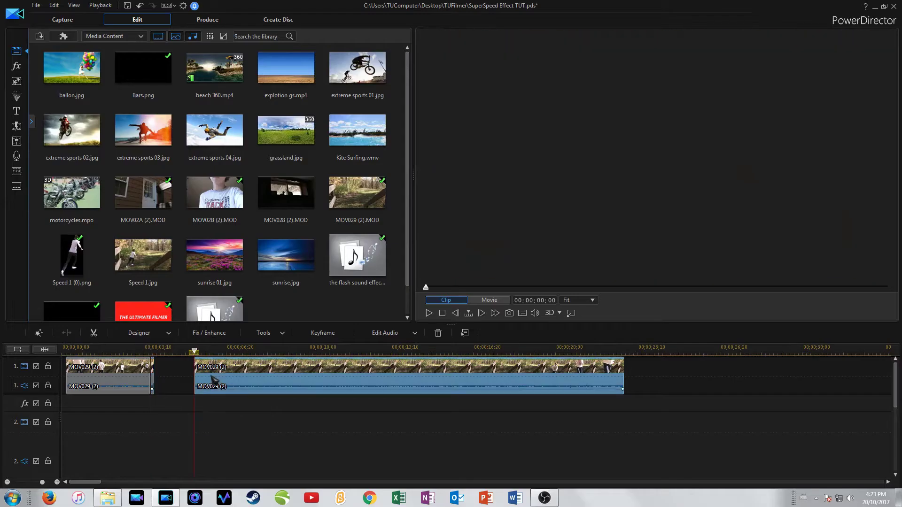
{"action": "left_click_drag", "start_coordinate": [213, 380], "coordinate": [119, 351]}
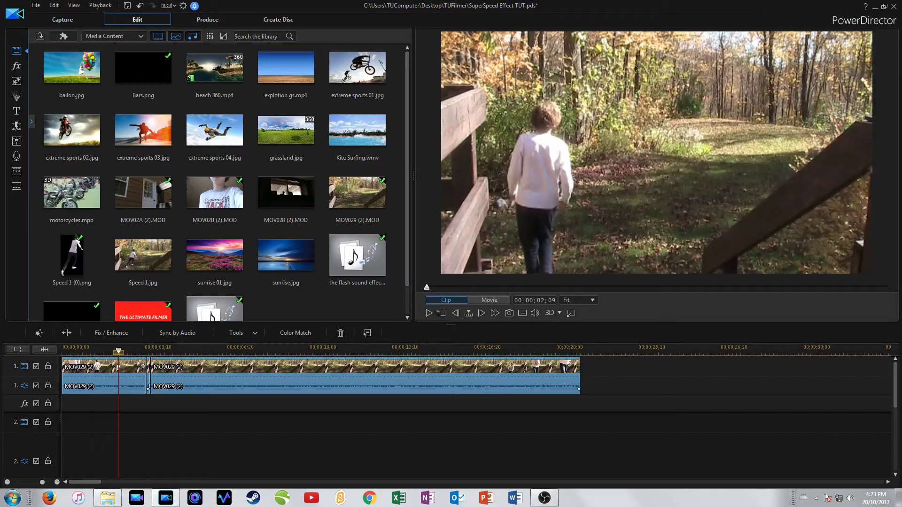
{"action": "left_click", "coordinate": [428, 313]}
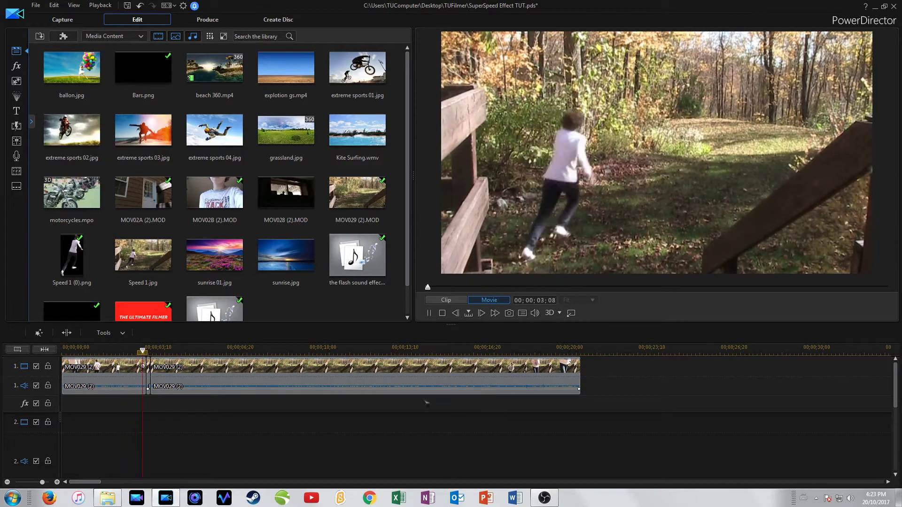
{"action": "left_click", "coordinate": [199, 385]}
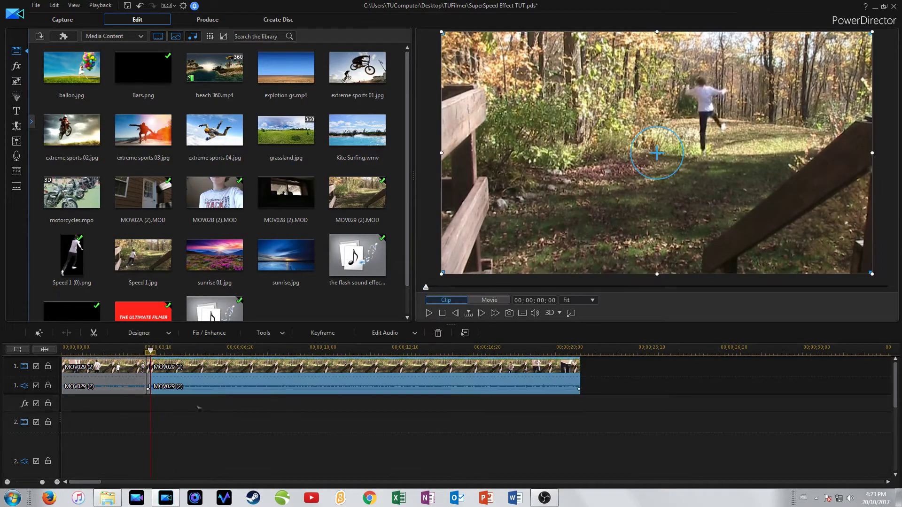
Extend the end of the first clip by one frame to 00;00;03;14 using Trim and Move Clips
{"action": "left_click", "coordinate": [135, 380]}
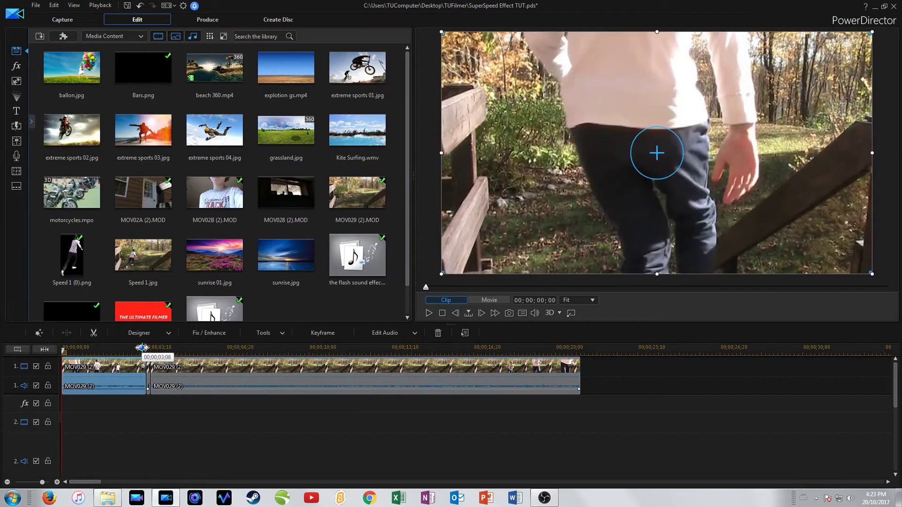
{"action": "left_click", "coordinate": [142, 348]}
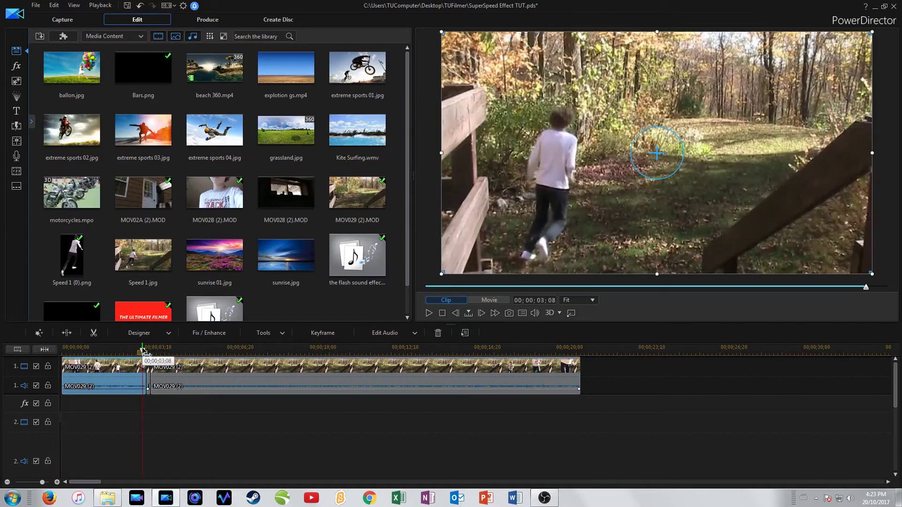
{"action": "left_click", "coordinate": [481, 314]}
{"action": "left_click", "coordinate": [482, 313]}
{"action": "left_click", "coordinate": [482, 313]}
{"action": "left_click", "coordinate": [481, 313]}
{"action": "left_click", "coordinate": [482, 314]}
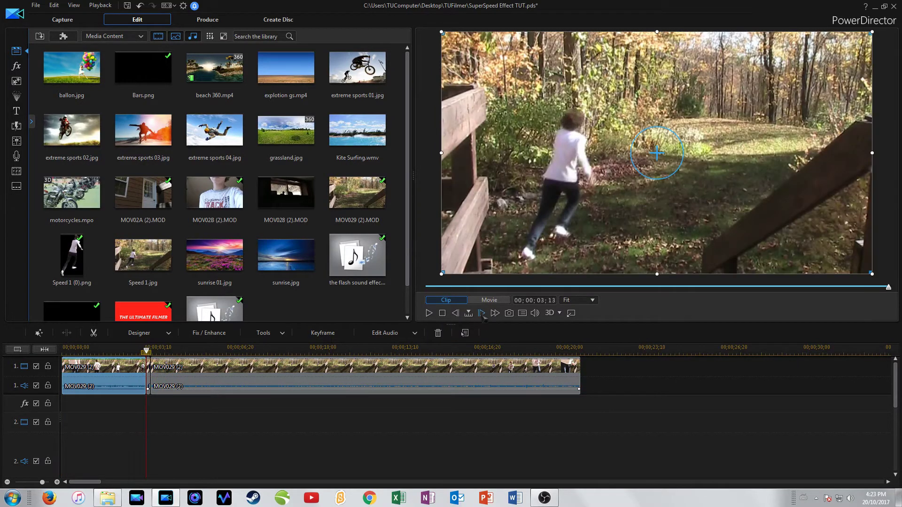
{"action": "left_click_drag", "start_coordinate": [167, 352], "coordinate": [242, 350]}
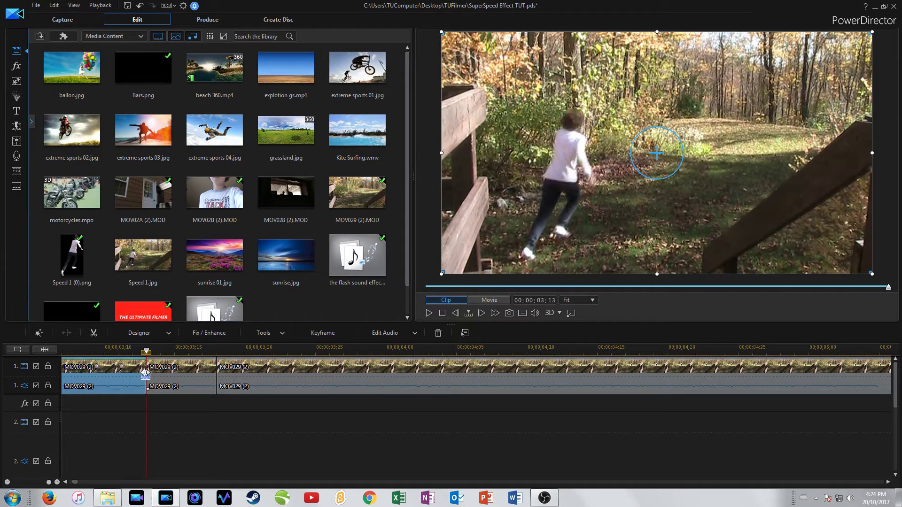
{"action": "left_click_drag", "start_coordinate": [146, 374], "coordinate": [168, 371]}
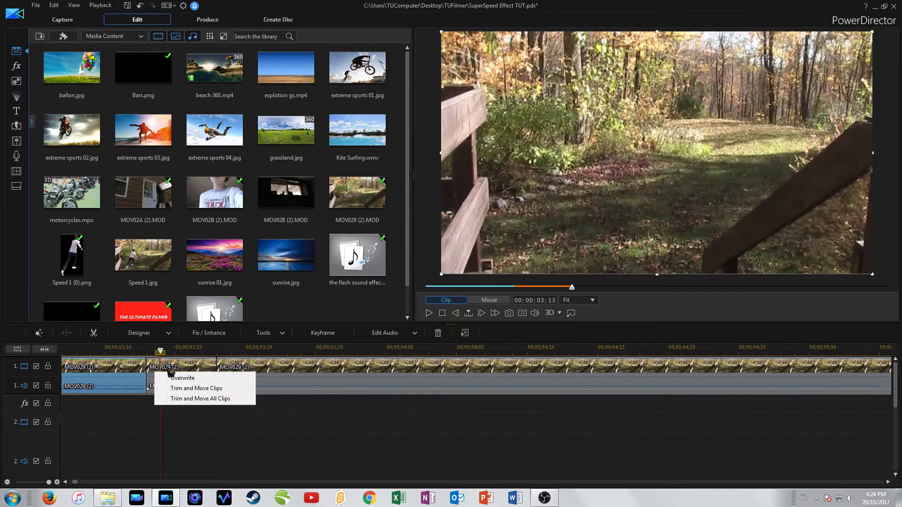
{"action": "left_click", "coordinate": [204, 389]}
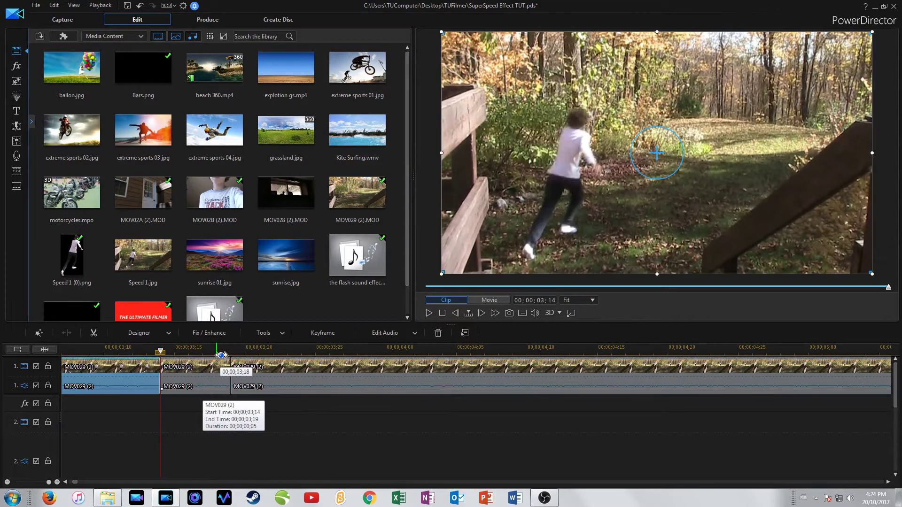
Save a snapshot of the frame at 00;00;03;14 as speed and place it on video track 2 at the playhead
{"action": "left_click", "coordinate": [509, 313]}
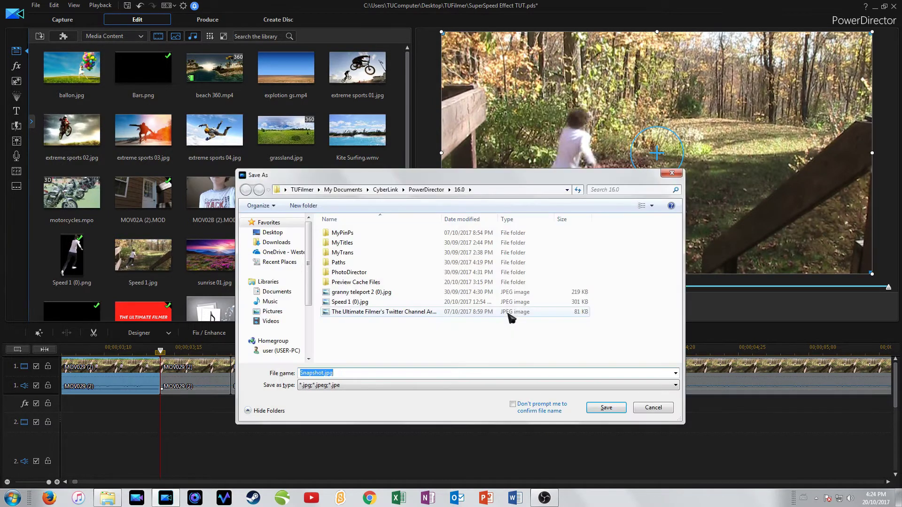
{"action": "type", "text": "speed"}
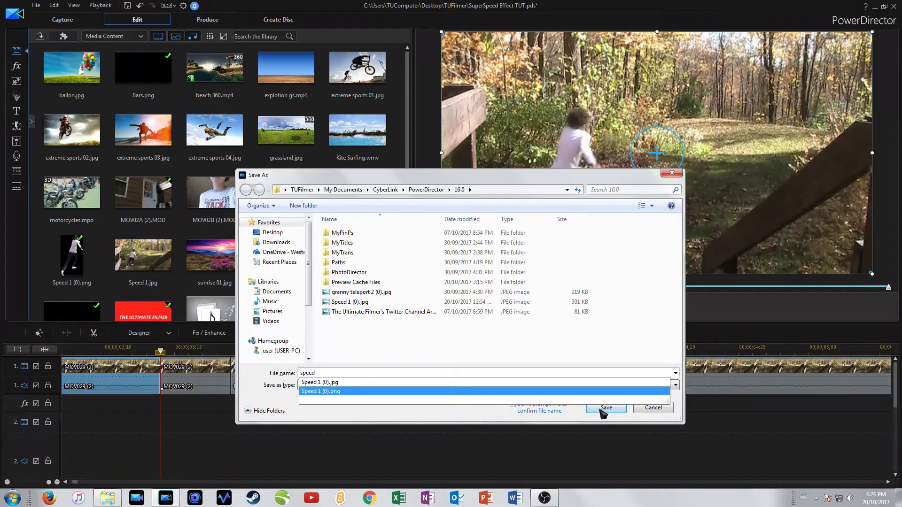
{"action": "left_click", "coordinate": [890, 437]}
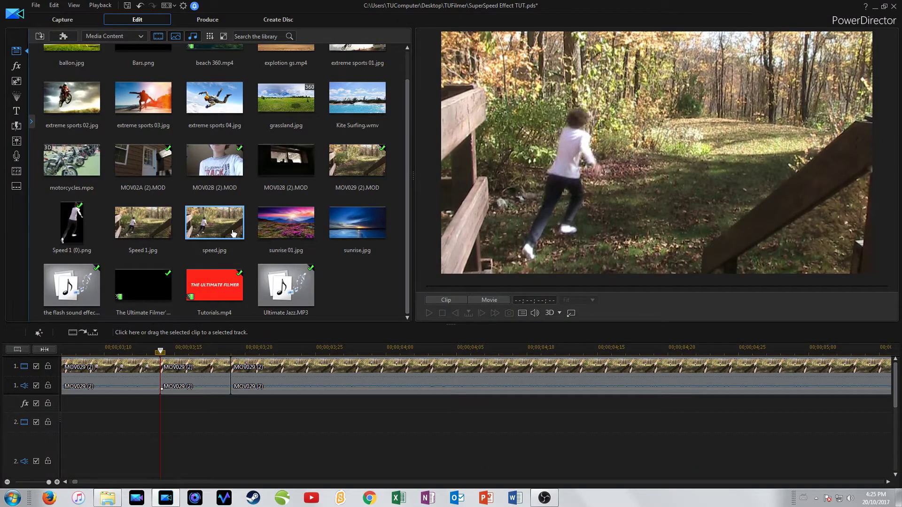
{"action": "left_click_drag", "start_coordinate": [215, 218], "coordinate": [161, 431]}
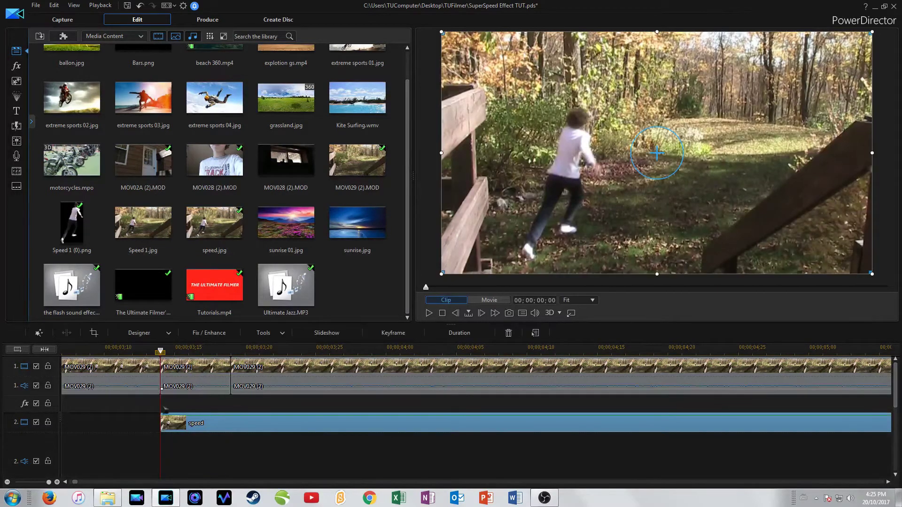
Trim the end of the first clip back by one frame to 00;00;03;13 using Trim and Move Clips
{"action": "left_click", "coordinate": [147, 376]}
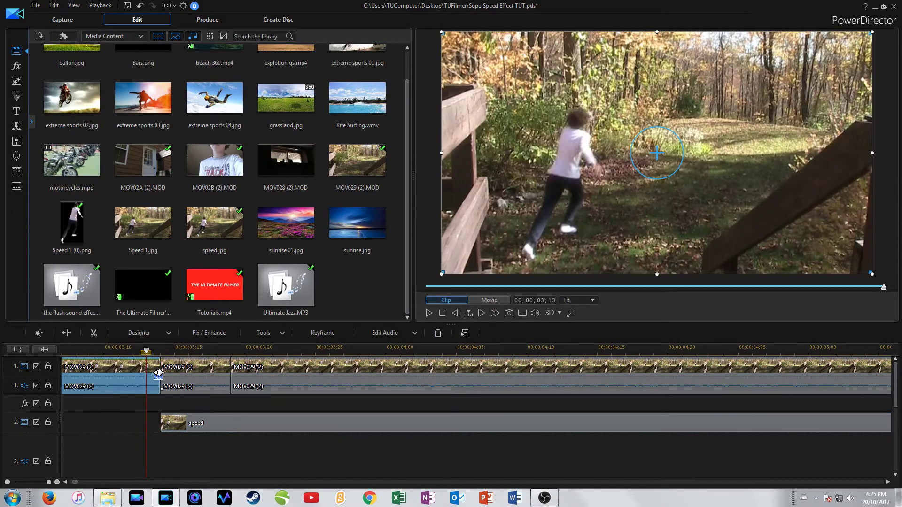
{"action": "left_click_drag", "start_coordinate": [154, 376], "coordinate": [151, 379]}
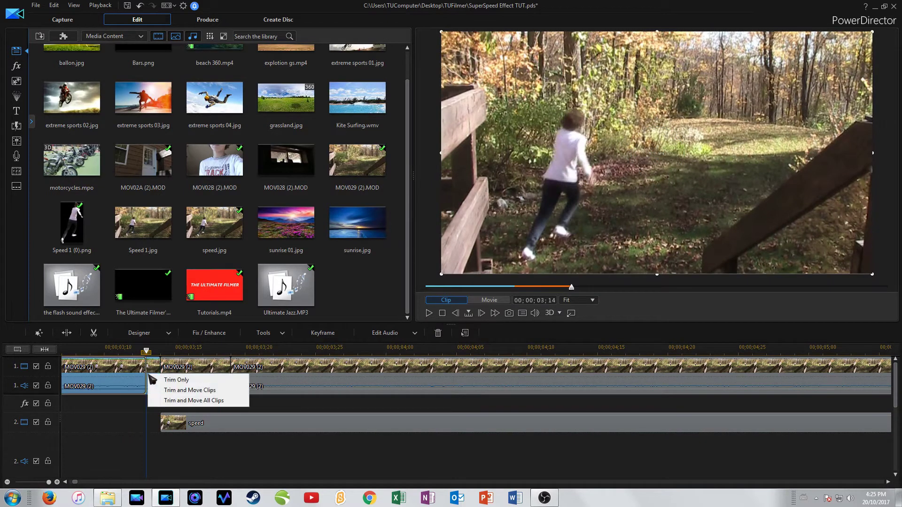
{"action": "left_click", "coordinate": [180, 391]}
Move the speed snapshot on track 2 to start at 00;00;03;13 and shorten it to five frames using Trim Only
{"action": "left_click", "coordinate": [190, 424]}
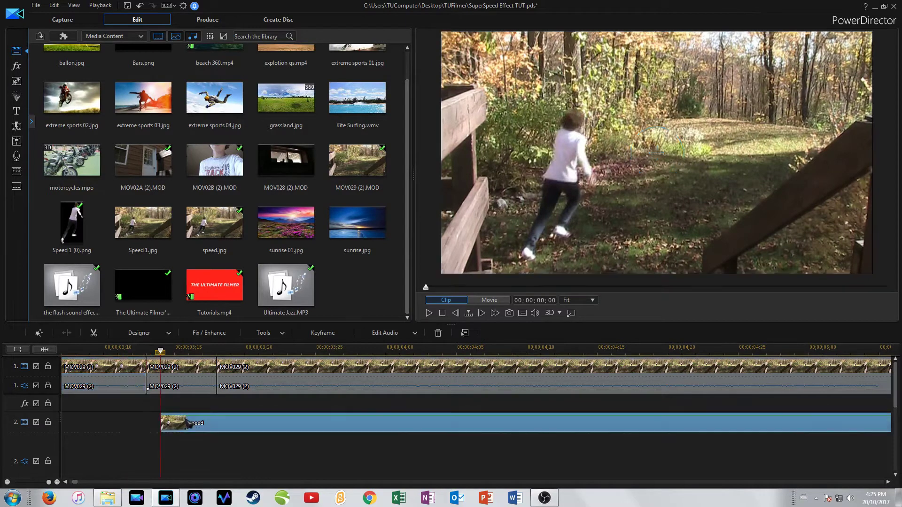
{"action": "left_click_drag", "start_coordinate": [178, 416], "coordinate": [163, 414]}
{"action": "left_click_drag", "start_coordinate": [140, 349], "coordinate": [108, 348]}
{"action": "left_click_drag", "start_coordinate": [698, 413], "coordinate": [157, 410]}
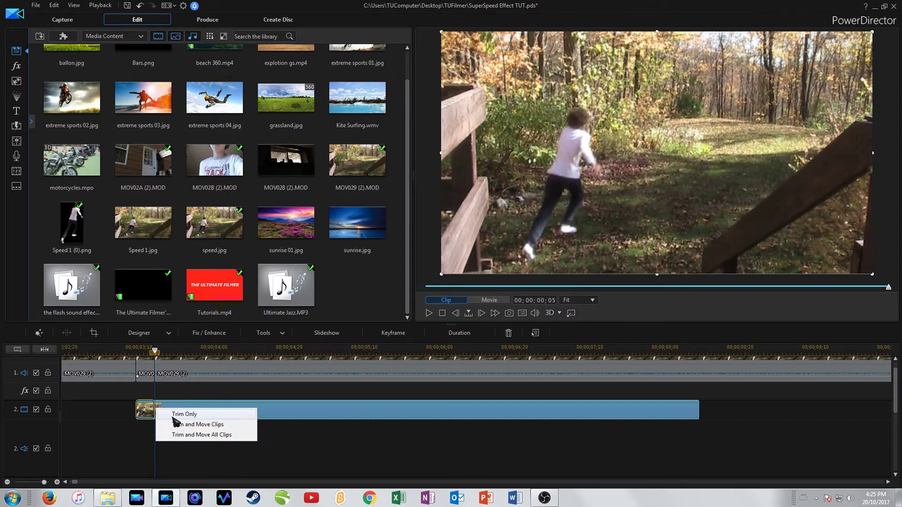
{"action": "left_click", "coordinate": [174, 415]}
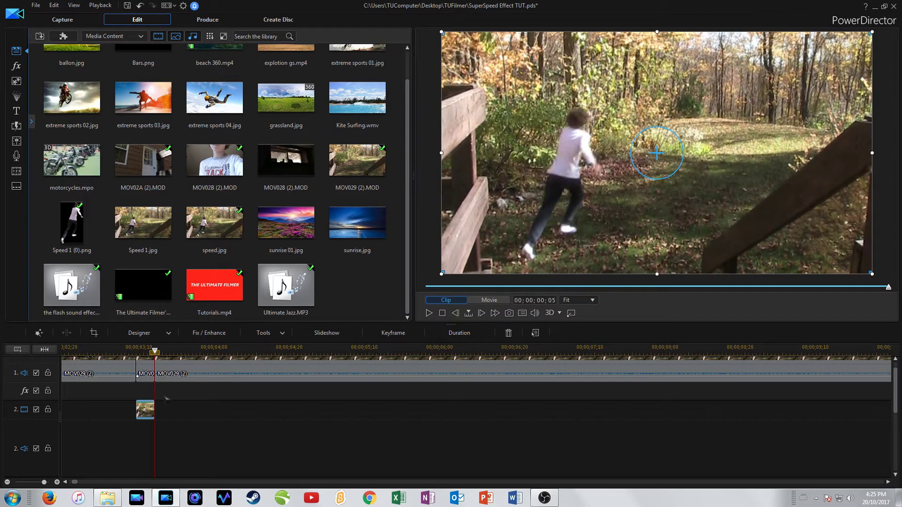
Preview the movie from just before the snapshot through the start of the last clip
{"action": "left_click", "coordinate": [121, 373]}
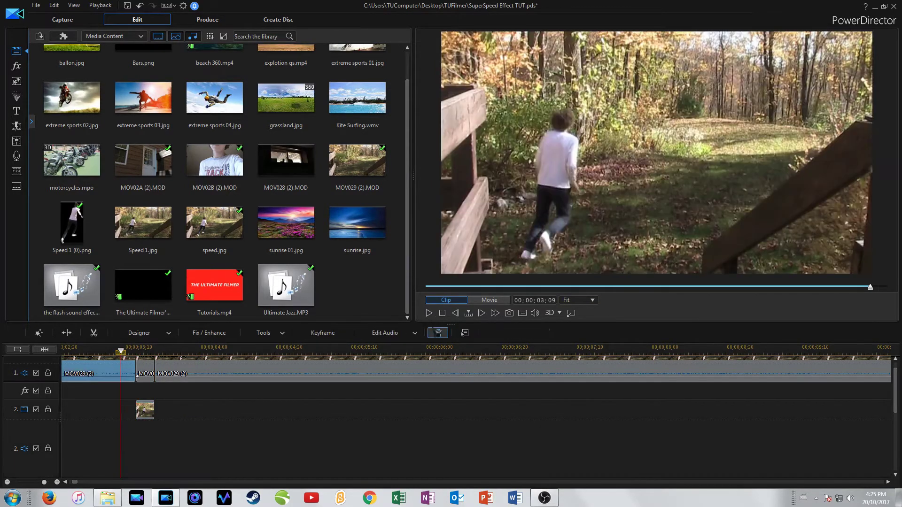
{"action": "left_click", "coordinate": [429, 313]}
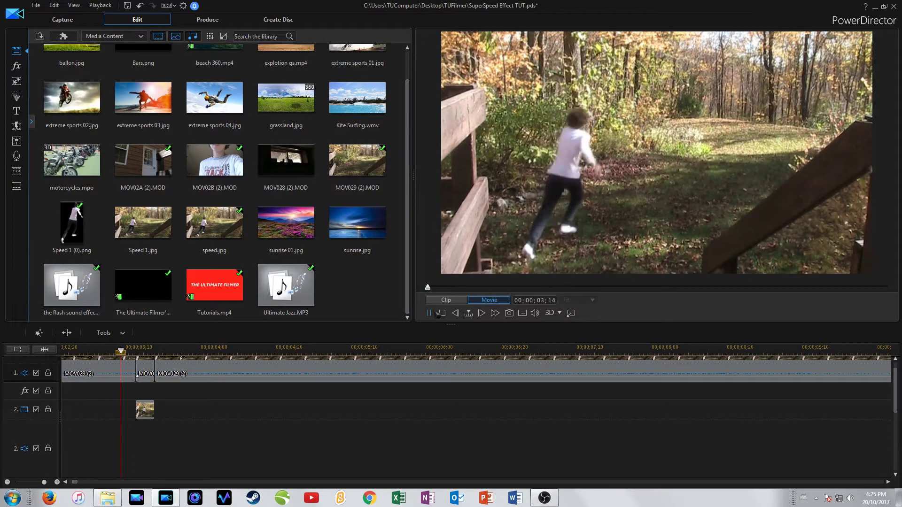
{"action": "left_click", "coordinate": [166, 275]}
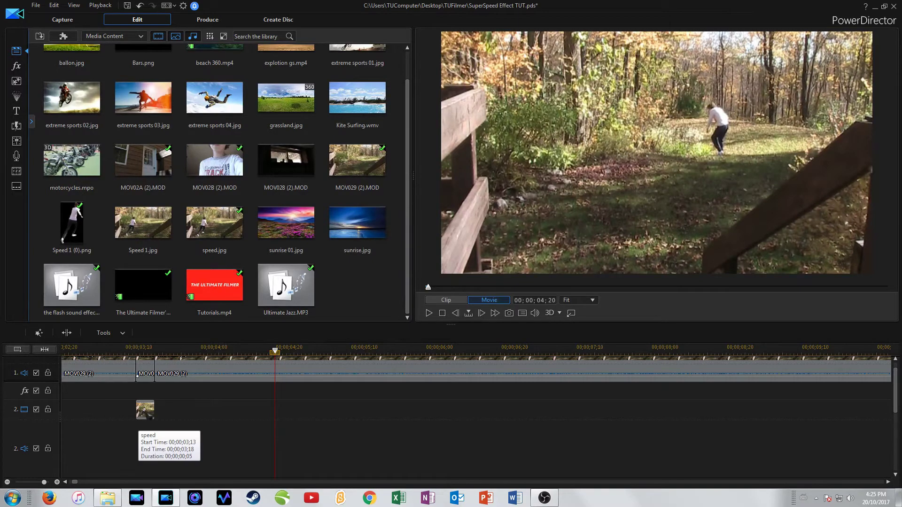
Open the speed snapshot on track 2 for editing in PhotoDirector
{"action": "left_click", "coordinate": [148, 410]}
{"action": "right_click", "coordinate": [149, 412]}
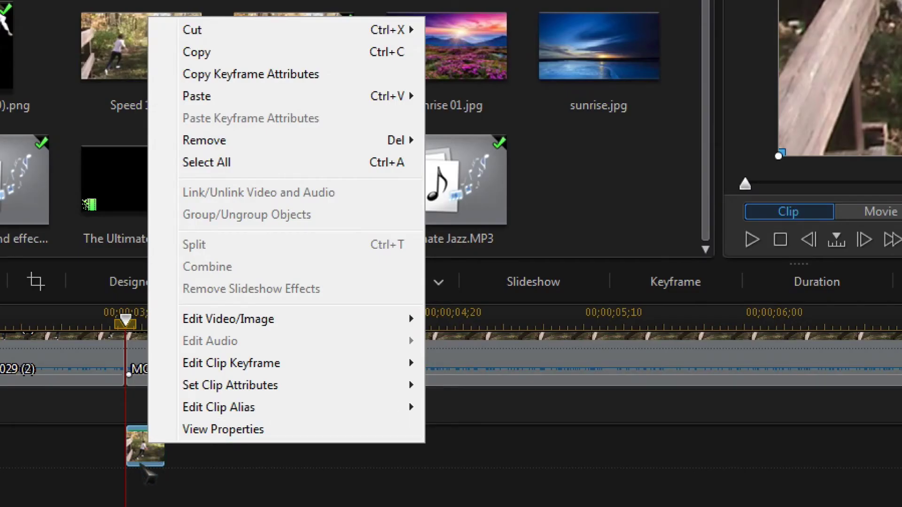
{"action": "mouse_move", "coordinate": [262, 324]}
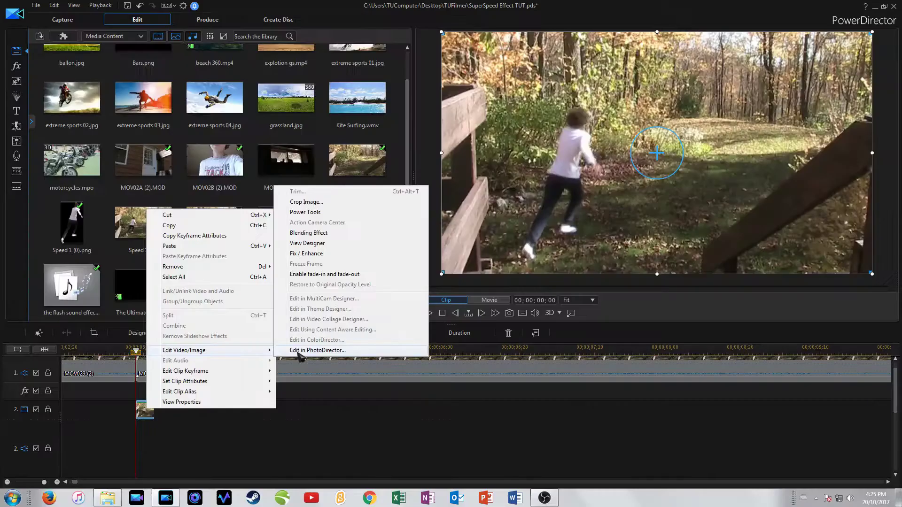
{"action": "left_click", "coordinate": [471, 324]}
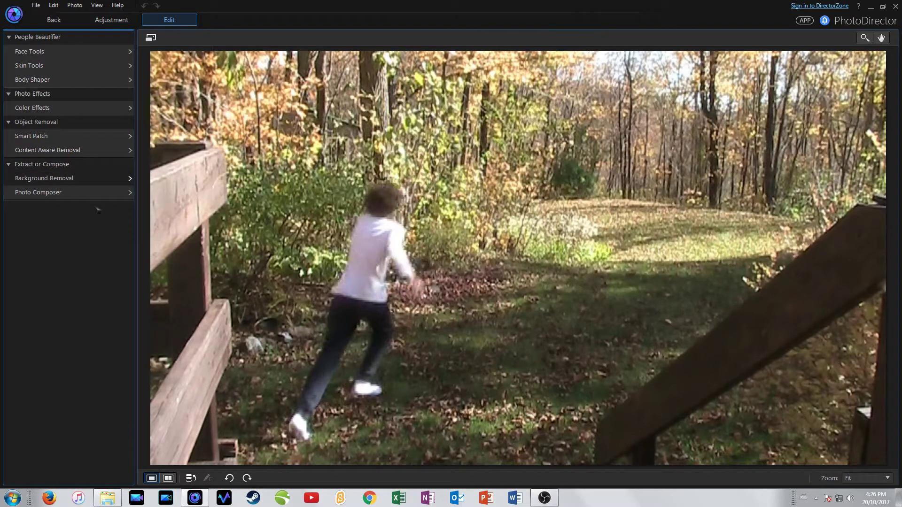
At 300 % zoom, paint a Background Removal selection over the runner's whole body with brush size 41 and Intelligent turned off
{"action": "left_click", "coordinate": [876, 477]}
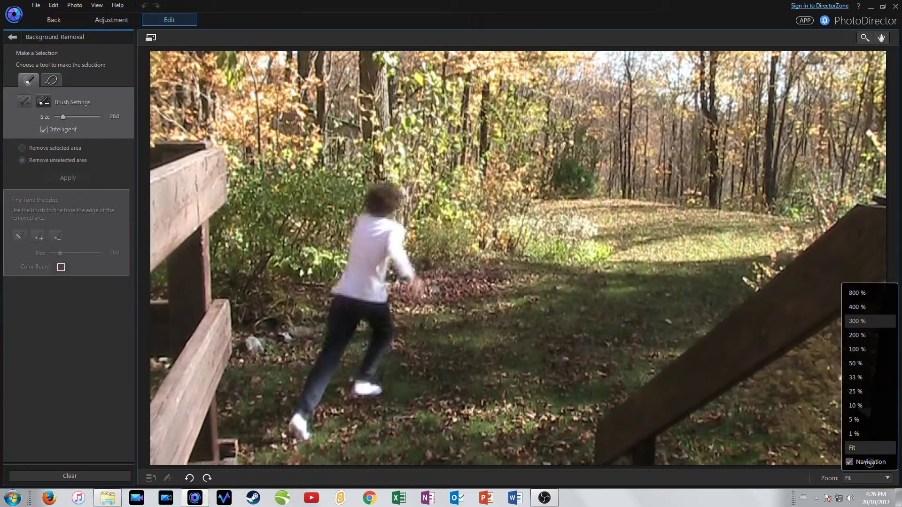
{"action": "left_click", "coordinate": [856, 322]}
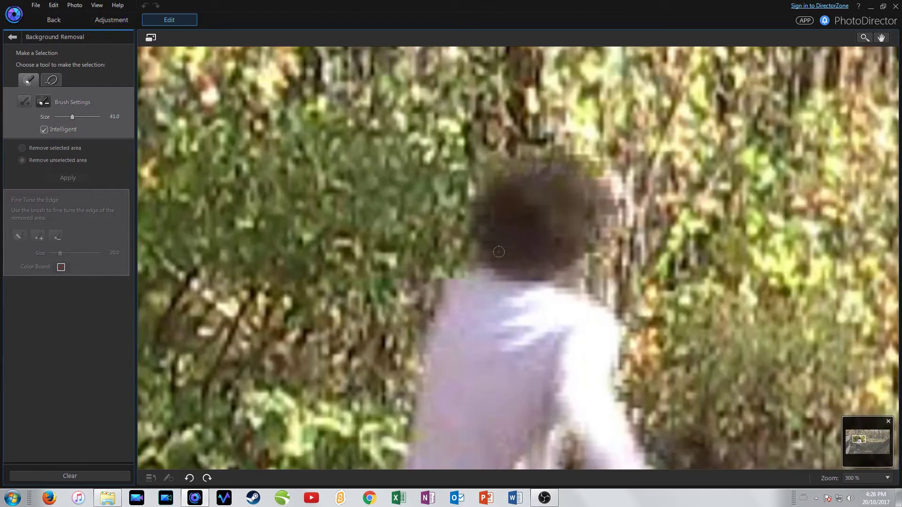
{"action": "left_click", "coordinate": [503, 255]}
{"action": "left_click", "coordinate": [44, 130]}
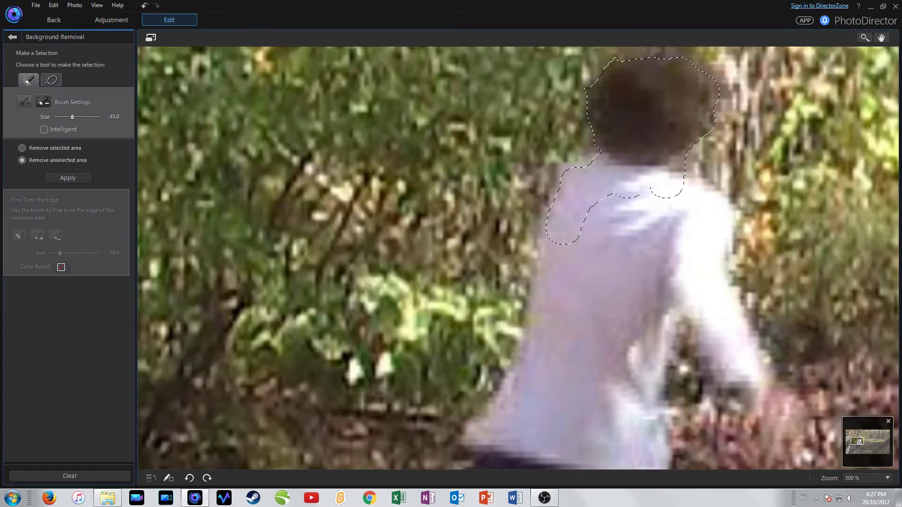
{"action": "left_click_drag", "start_coordinate": [621, 207], "coordinate": [593, 295]}
{"action": "left_click_drag", "start_coordinate": [638, 198], "coordinate": [621, 268]}
{"action": "left_click_drag", "start_coordinate": [580, 238], "coordinate": [596, 207]}
{"action": "mouse_move", "coordinate": [659, 176]}
{"action": "left_mouse_down"}
{"action": "mouse_move", "coordinate": [715, 330]}
{"action": "mouse_move", "coordinate": [772, 405]}
{"action": "left_mouse_up"}
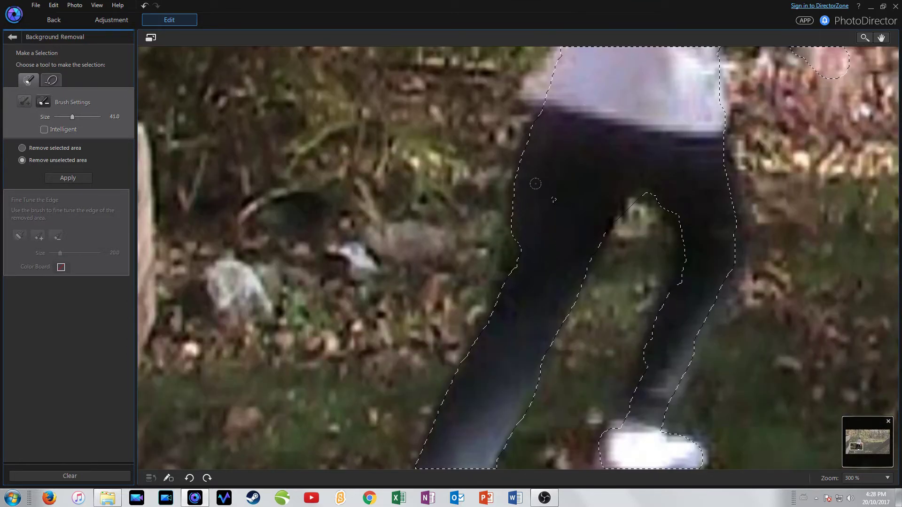
Remove the unselected area around the runner, save the edits, and return to PowerDirector
{"action": "left_click", "coordinate": [866, 478]}
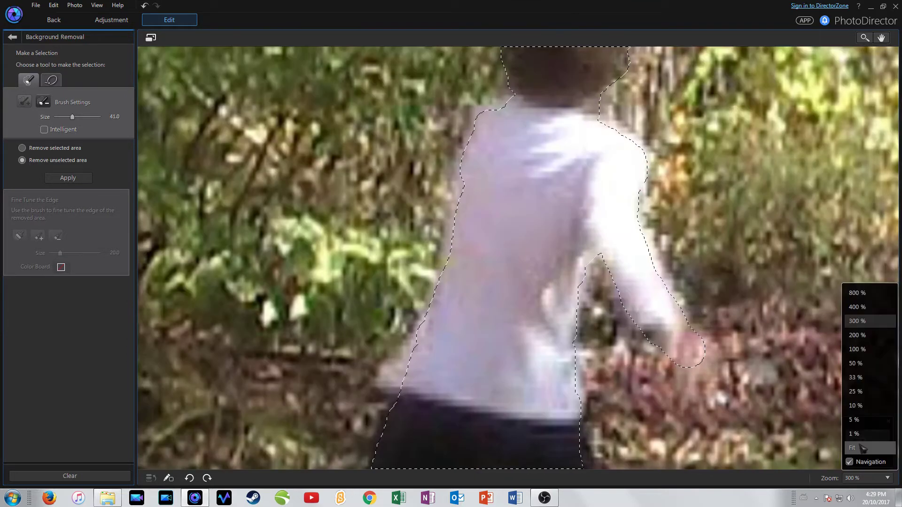
{"action": "left_click", "coordinate": [861, 448]}
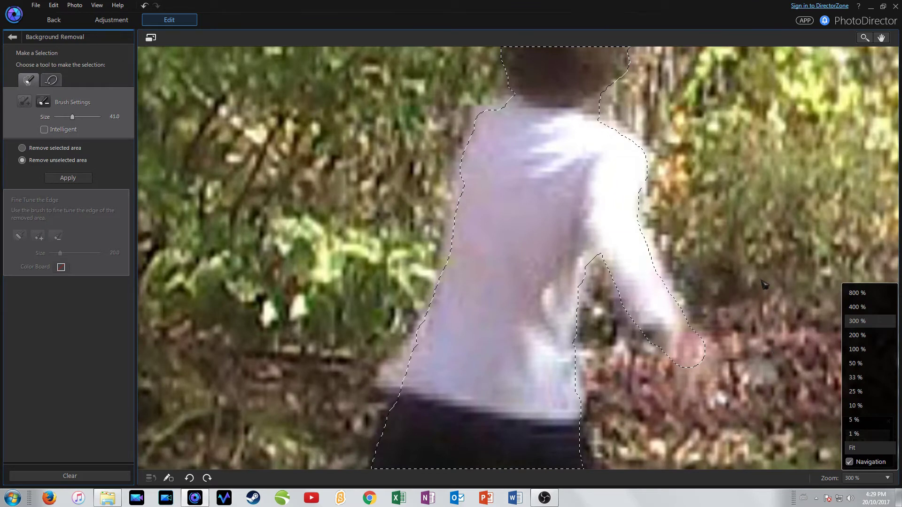
{"action": "left_click", "coordinate": [852, 448]}
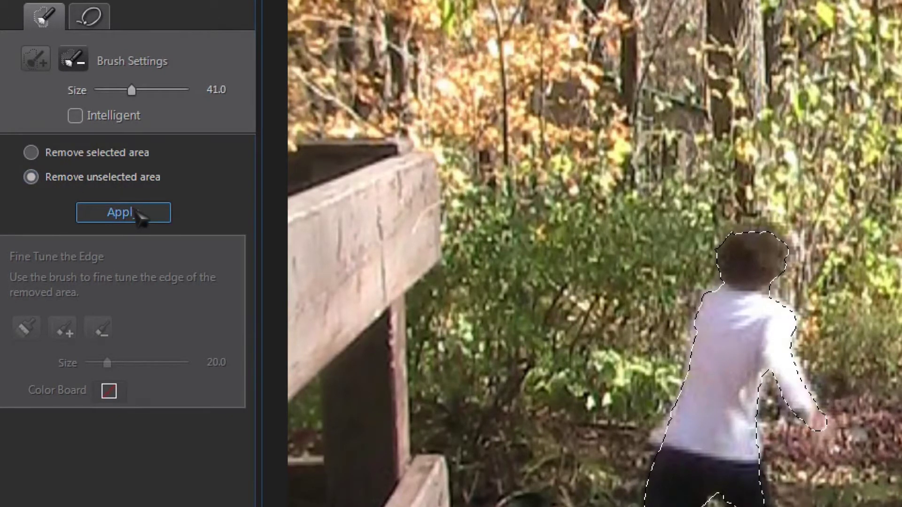
{"action": "left_click", "coordinate": [136, 211]}
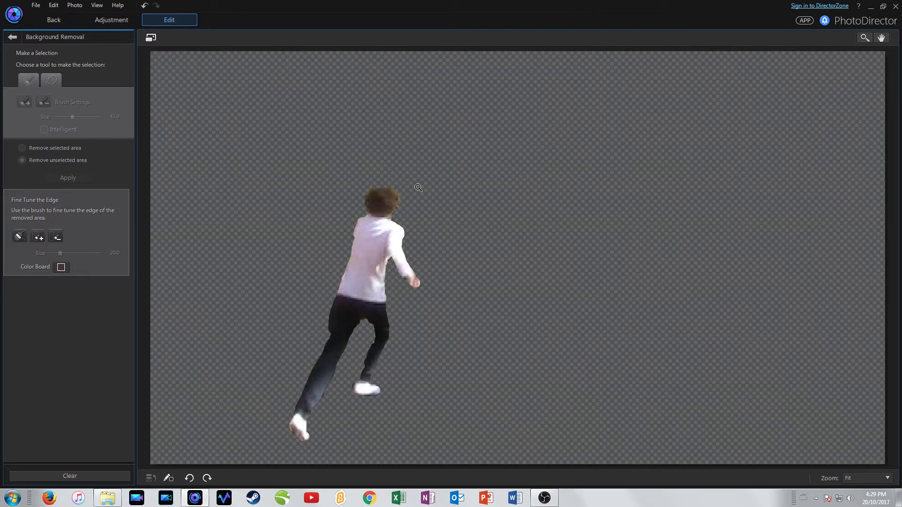
{"action": "left_click", "coordinate": [74, 20]}
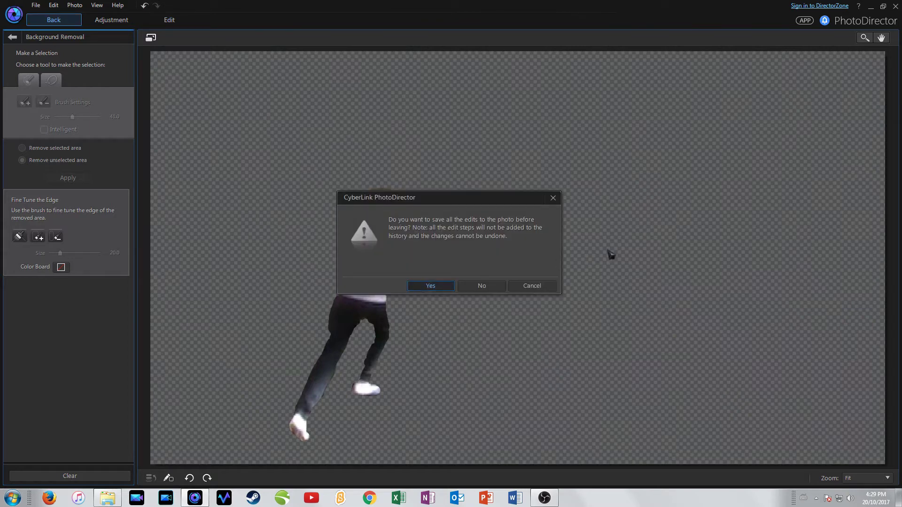
{"action": "key", "text": "Return"}
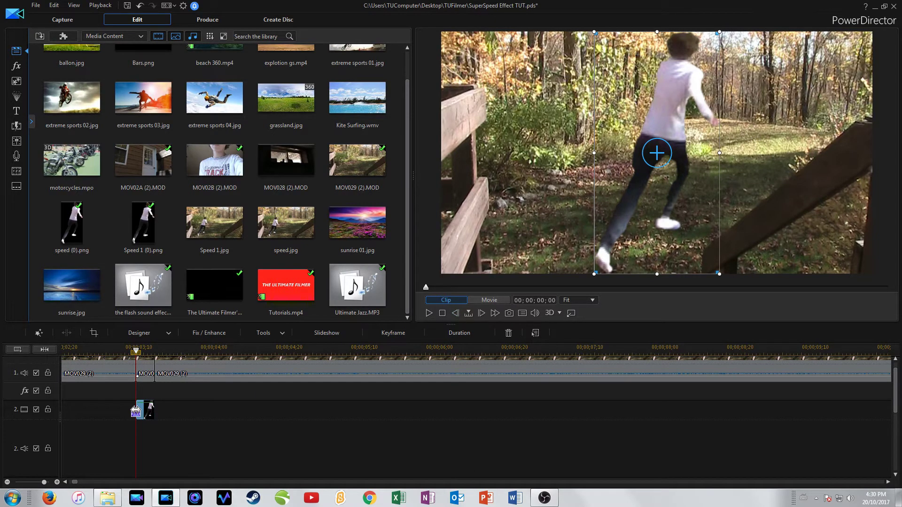
Extend the cutout's start one frame earlier, scale and move it to match the filmed runner, and trim its start back to 00;00;03;13
{"action": "left_click_drag", "start_coordinate": [134, 412], "coordinate": [132, 412]}
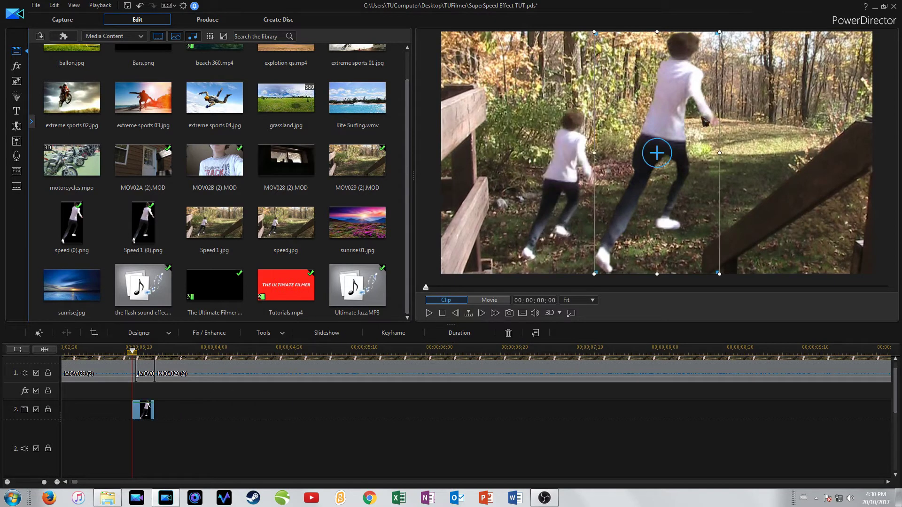
{"action": "left_click_drag", "start_coordinate": [720, 32], "coordinate": [681, 106]}
{"action": "left_click_drag", "start_coordinate": [654, 130], "coordinate": [604, 108]}
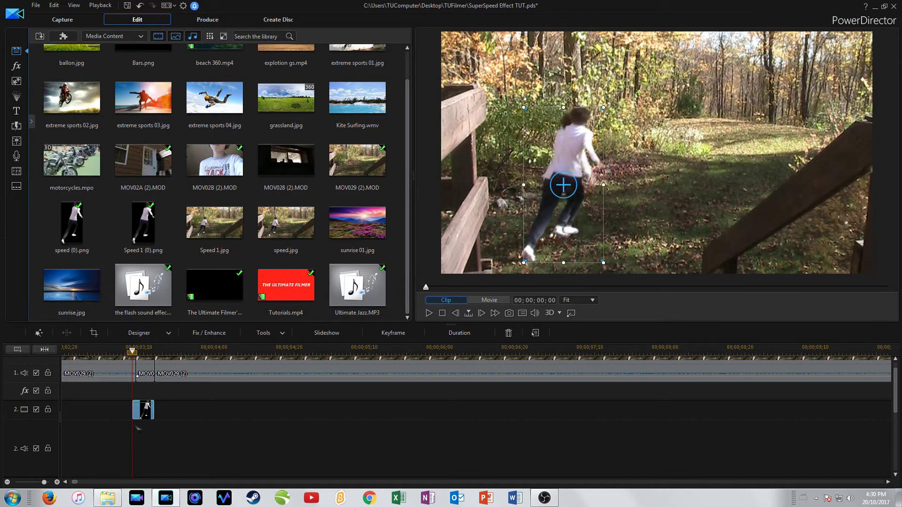
{"action": "left_click_drag", "start_coordinate": [133, 414], "coordinate": [135, 412]}
{"action": "left_click", "coordinate": [157, 419]}
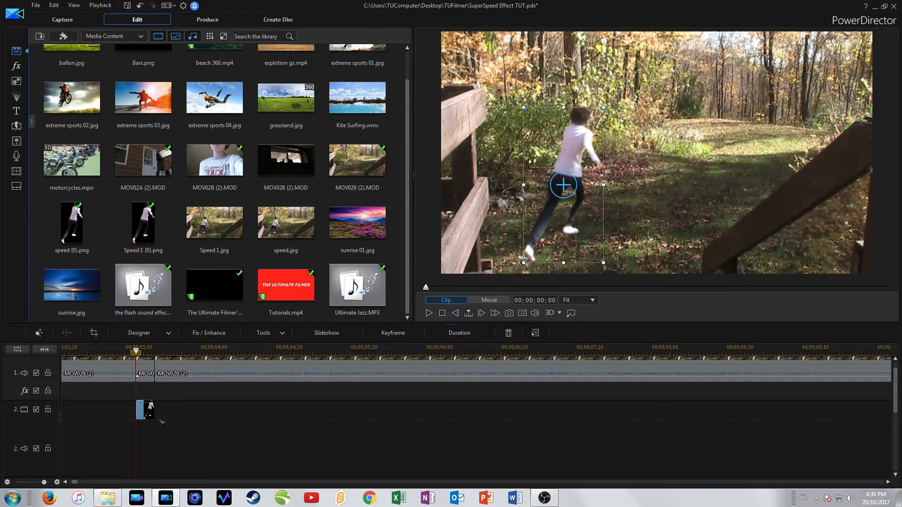
Preview the movie from 00;00;03;07 past the runner cutout
{"action": "left_click", "coordinate": [113, 374]}
{"action": "left_click", "coordinate": [490, 301]}
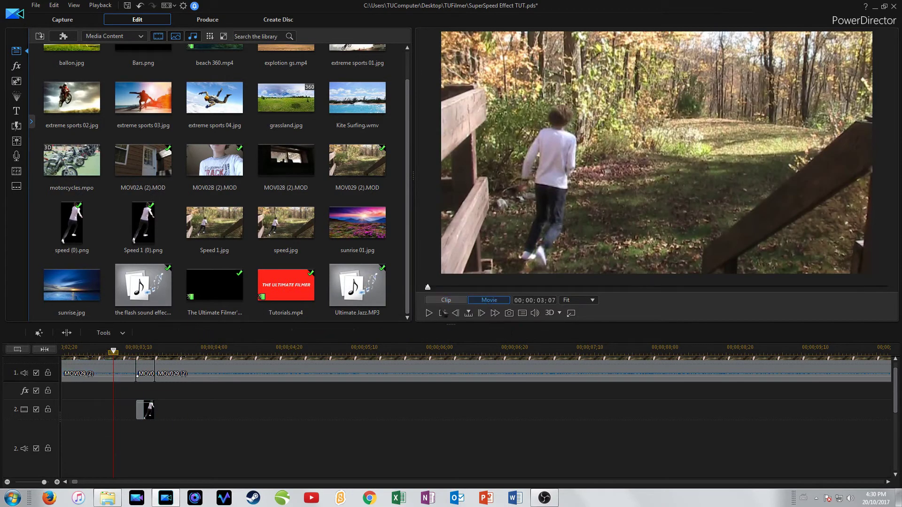
{"action": "left_click", "coordinate": [429, 313]}
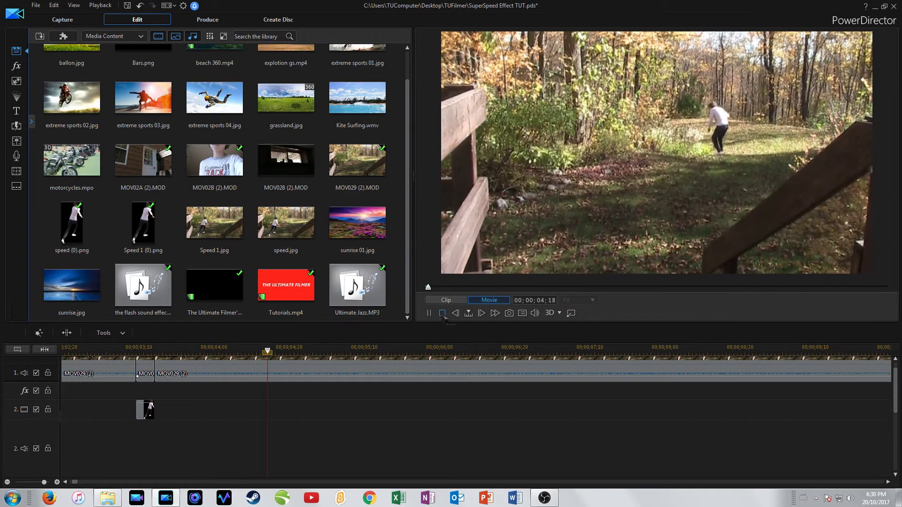
{"action": "left_click", "coordinate": [442, 313]}
In PiP Designer, animate the cutout's position and scale from the first frame to X 0.586, Y 0.410, width 0.106, height 0.365 at the last frame
{"action": "left_click", "coordinate": [458, 407]}
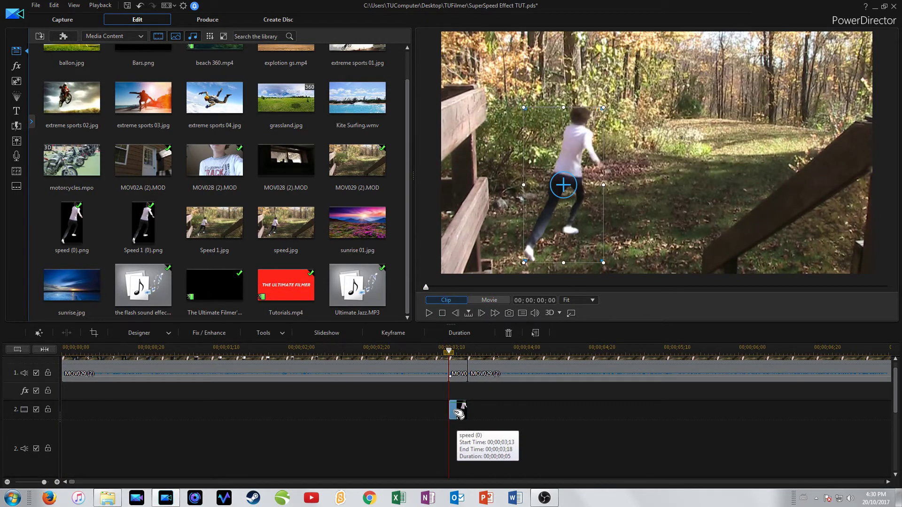
{"action": "double_click", "coordinate": [458, 412]}
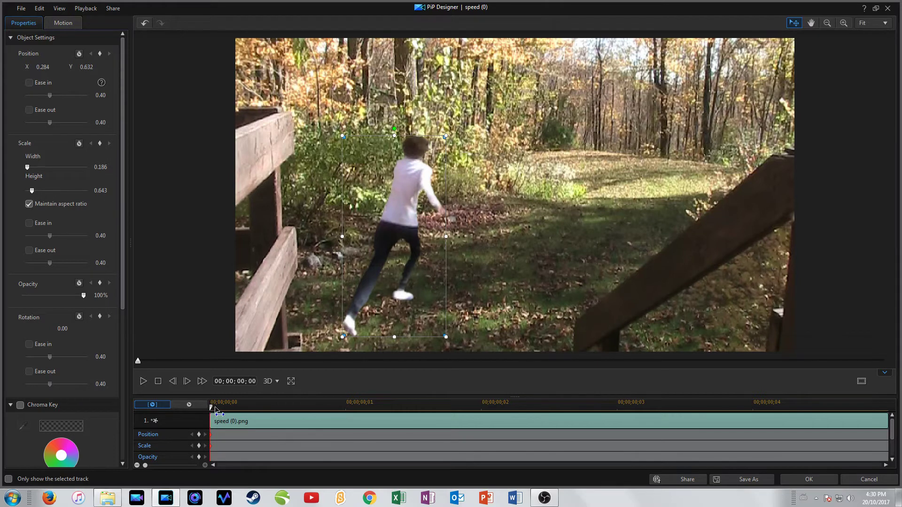
{"action": "left_click_drag", "start_coordinate": [275, 411], "coordinate": [867, 400]}
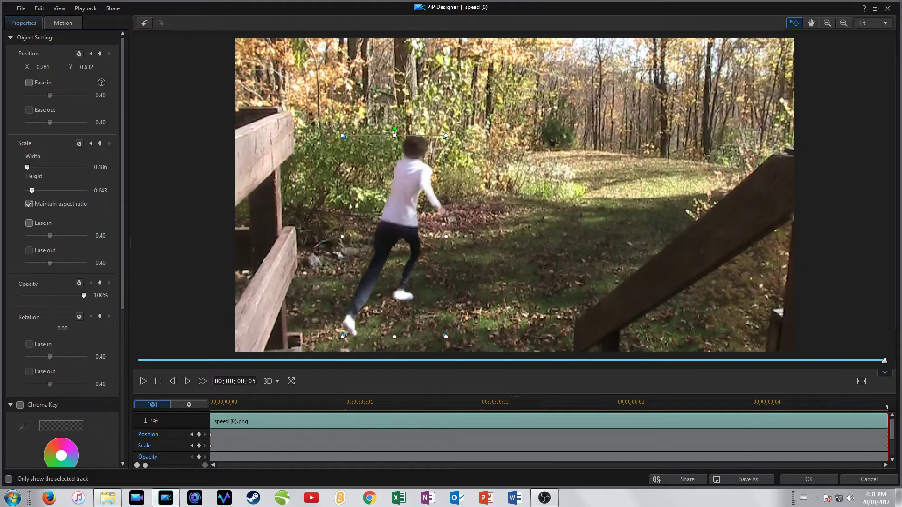
{"action": "left_click_drag", "start_coordinate": [394, 208], "coordinate": [568, 161]}
{"action": "left_click_drag", "start_coordinate": [615, 74], "coordinate": [593, 110]}
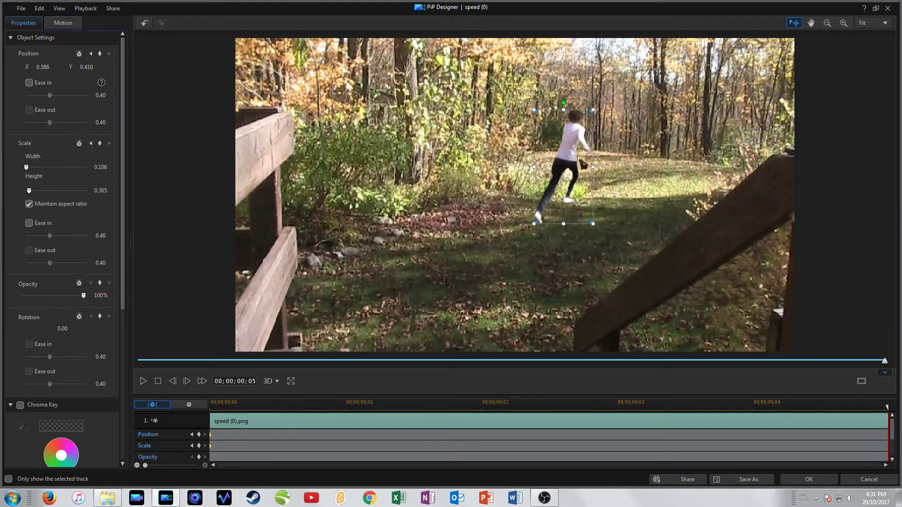
Enable Motion Blur on the cutout with blur length 2.00 and blur density 32, and preview the motion from the start
{"action": "key", "text": "Home"}
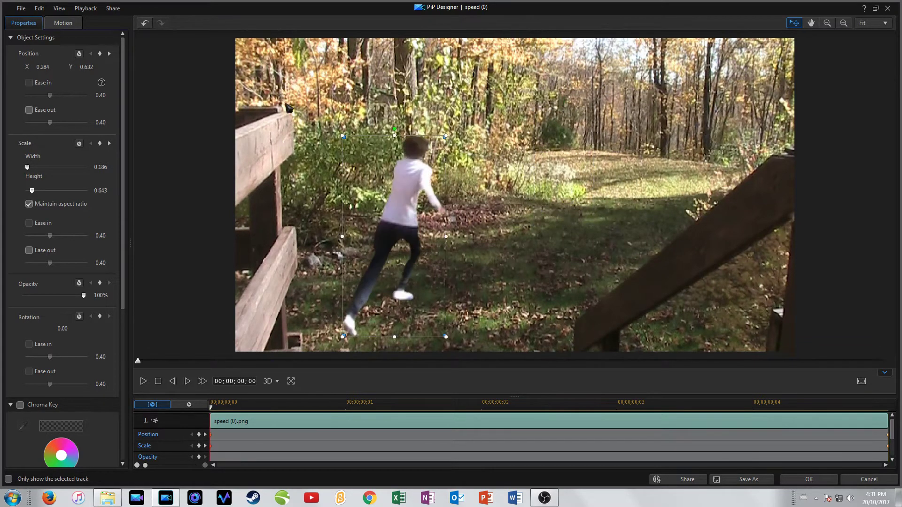
{"action": "left_click", "coordinate": [63, 24]}
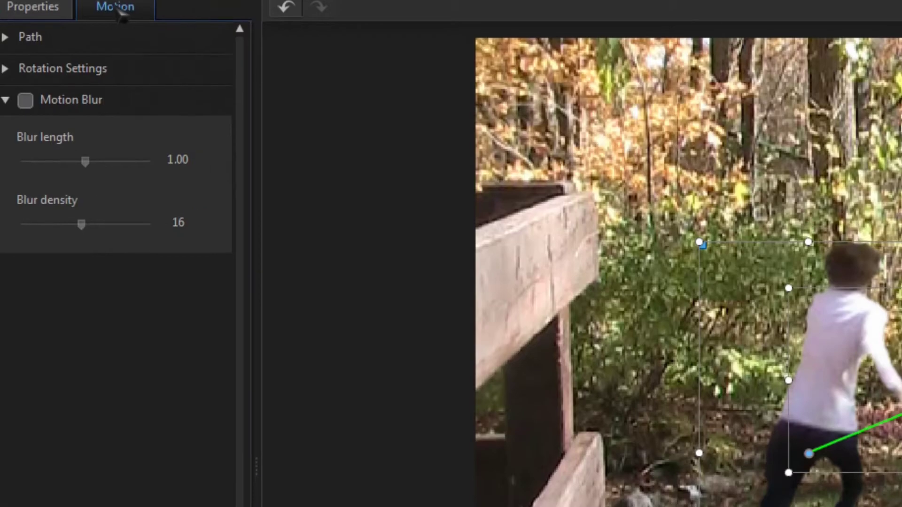
{"action": "left_click", "coordinate": [25, 97]}
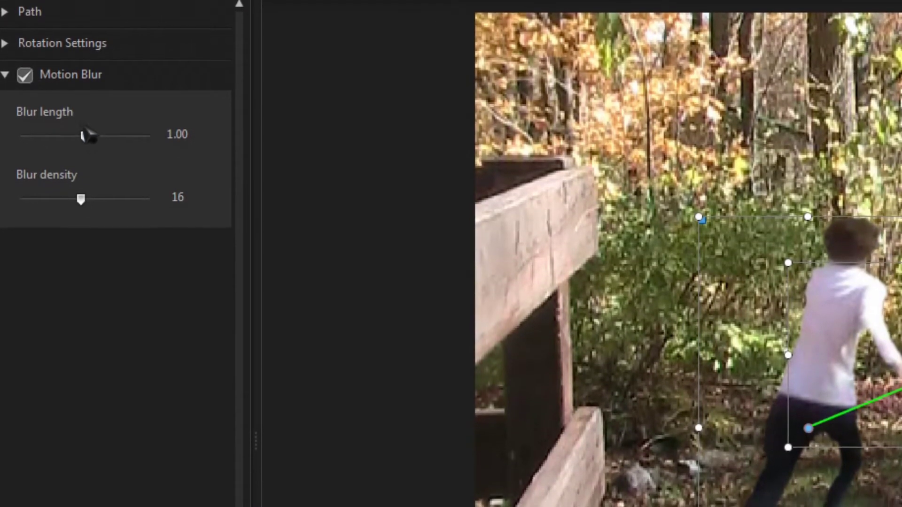
{"action": "left_click_drag", "start_coordinate": [85, 133], "coordinate": [149, 133]}
{"action": "left_click_drag", "start_coordinate": [81, 197], "coordinate": [149, 196]}
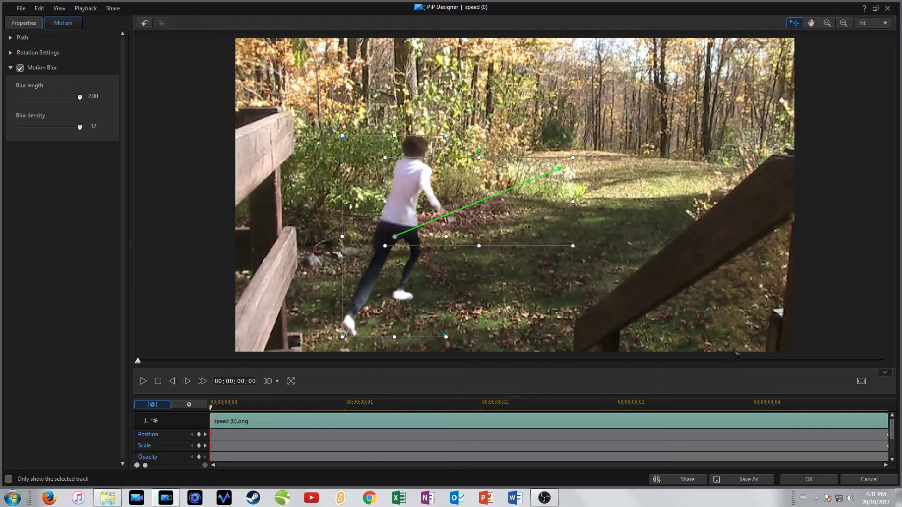
{"action": "key", "text": "space"}
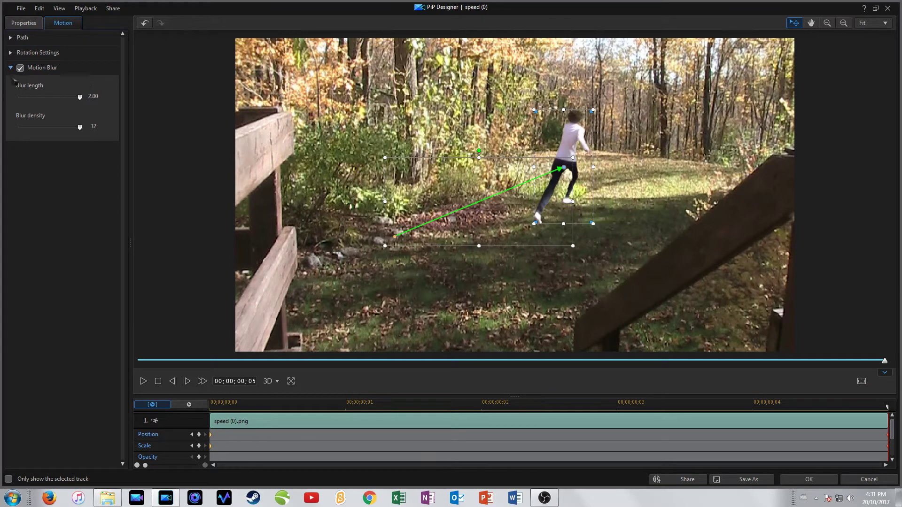
Enable Ease in on the cutout's final position keyframe and set it to 1.00
{"action": "left_click", "coordinate": [24, 23]}
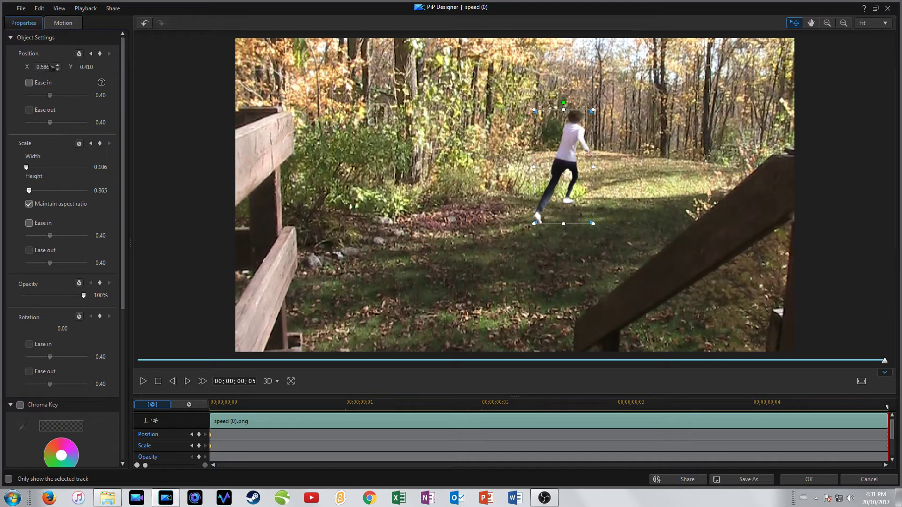
{"action": "left_click", "coordinate": [29, 83]}
{"action": "left_click_drag", "start_coordinate": [50, 96], "coordinate": [46, 95]}
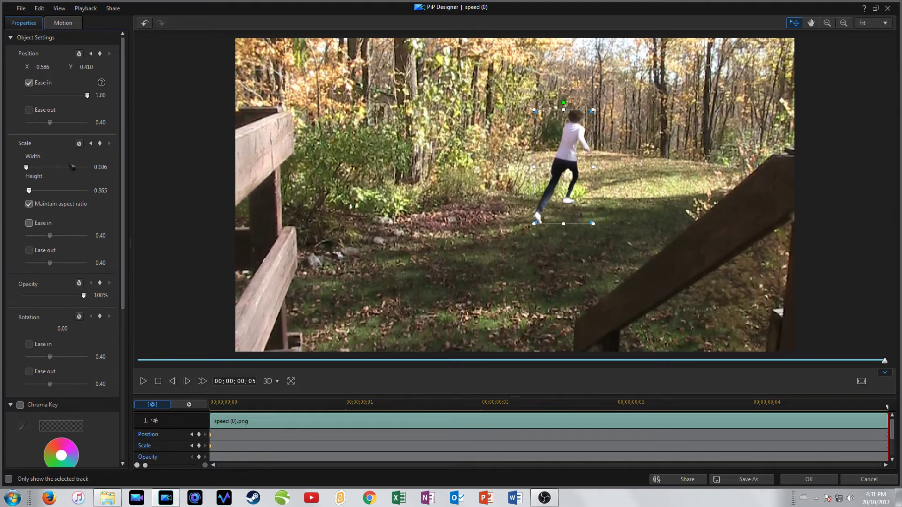
Enable Ease in at 1.00 on the cutout's final scale keyframe and apply the PiP Designer changes
{"action": "left_click", "coordinate": [30, 224]}
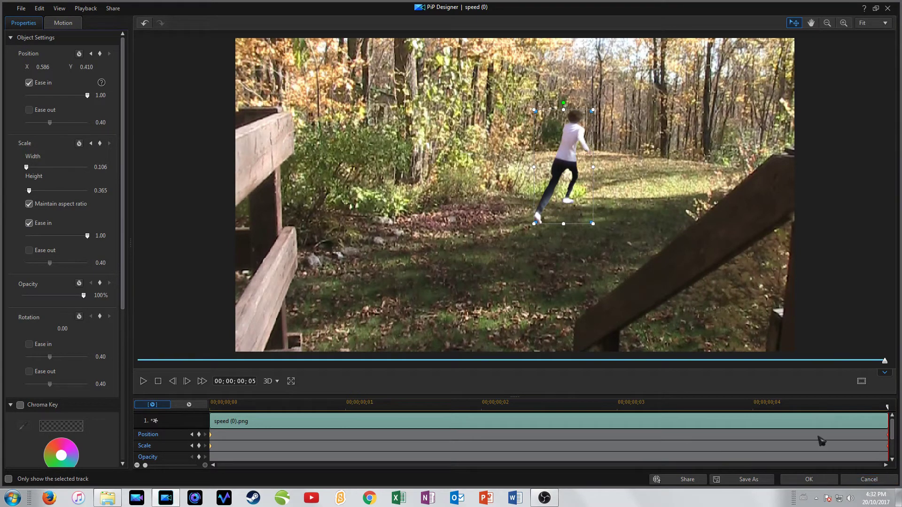
{"action": "left_click", "coordinate": [808, 479]}
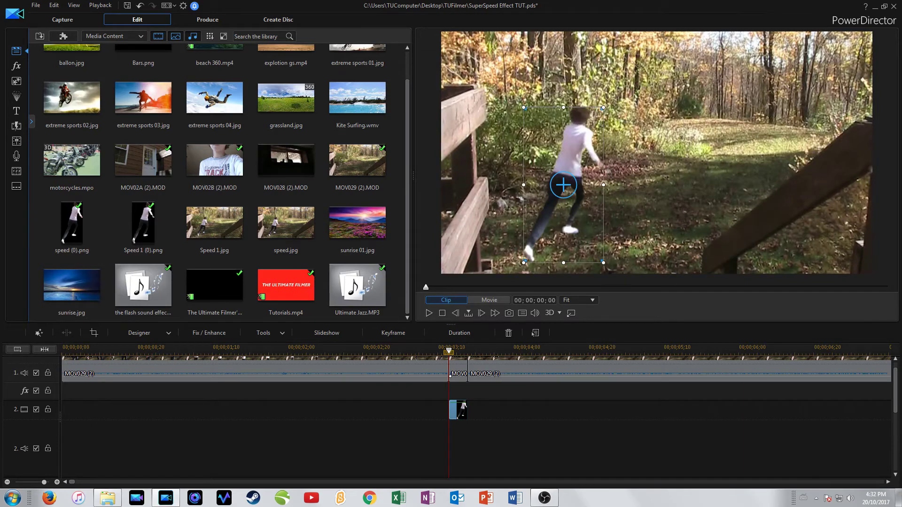
Preview the whole movie across the animated runner cutout, starting from 00;00;03;03 and again from 00;00;02;27
{"action": "left_click", "coordinate": [412, 348]}
{"action": "left_click", "coordinate": [488, 300]}
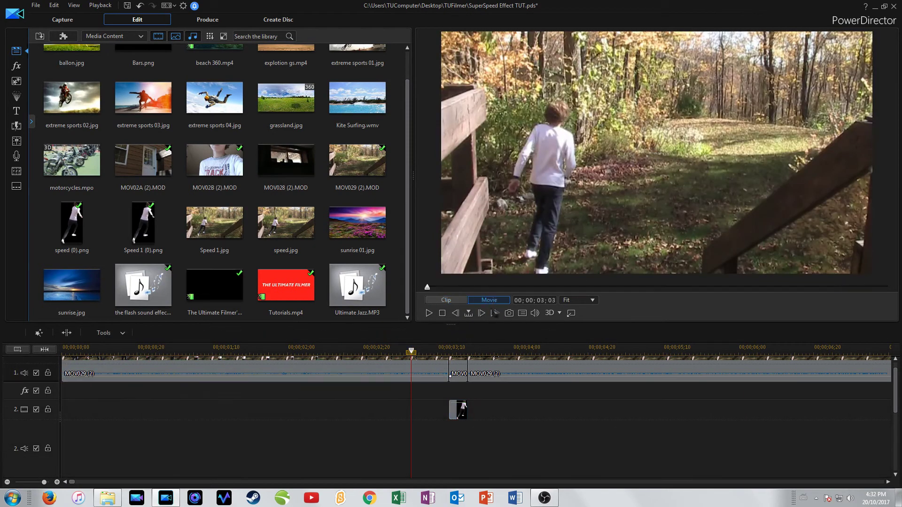
{"action": "left_click", "coordinate": [428, 313]}
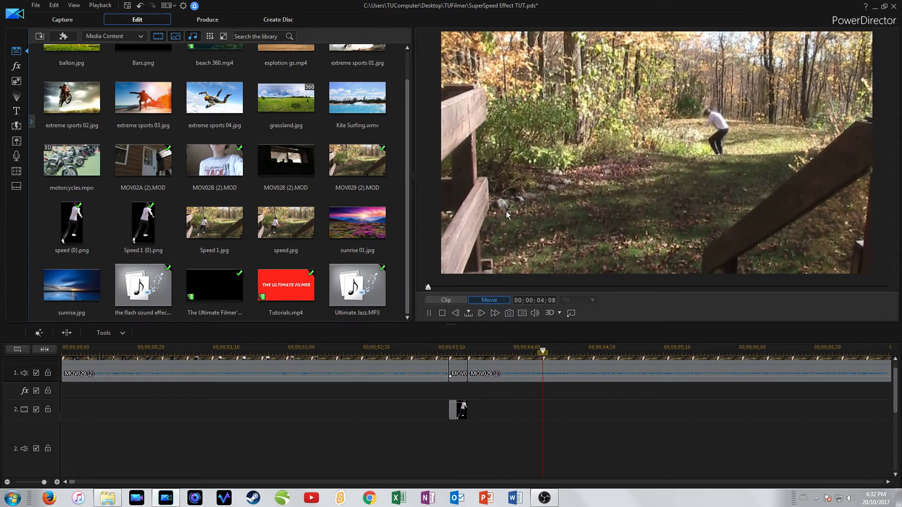
{"action": "left_click", "coordinate": [428, 314]}
{"action": "left_click", "coordinate": [388, 350]}
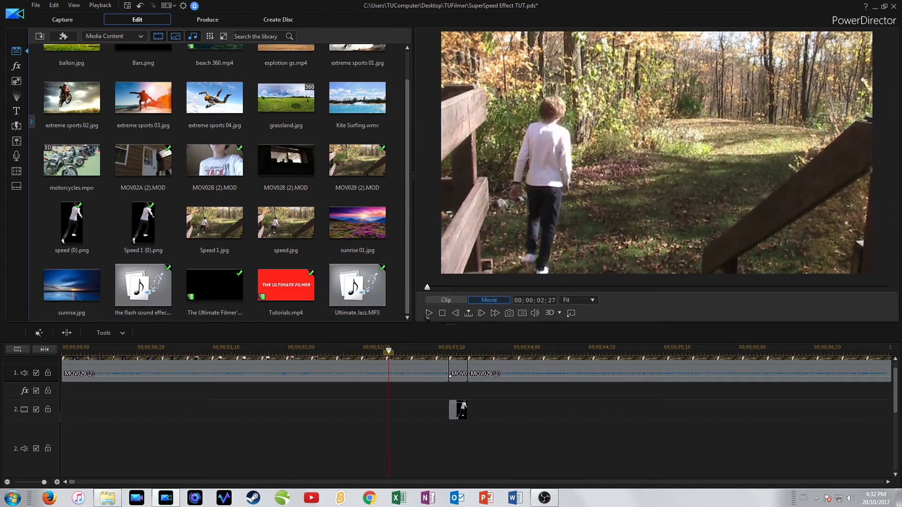
{"action": "left_click", "coordinate": [428, 313]}
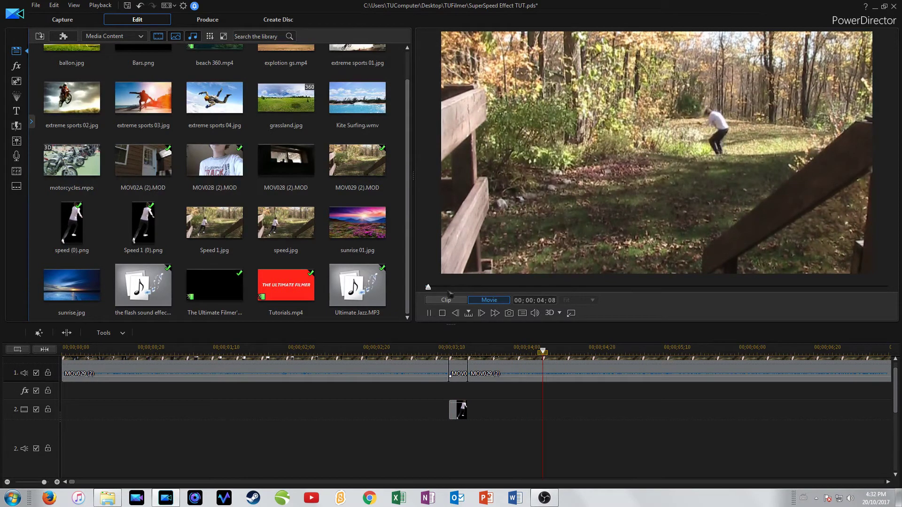
{"action": "left_click", "coordinate": [428, 313]}
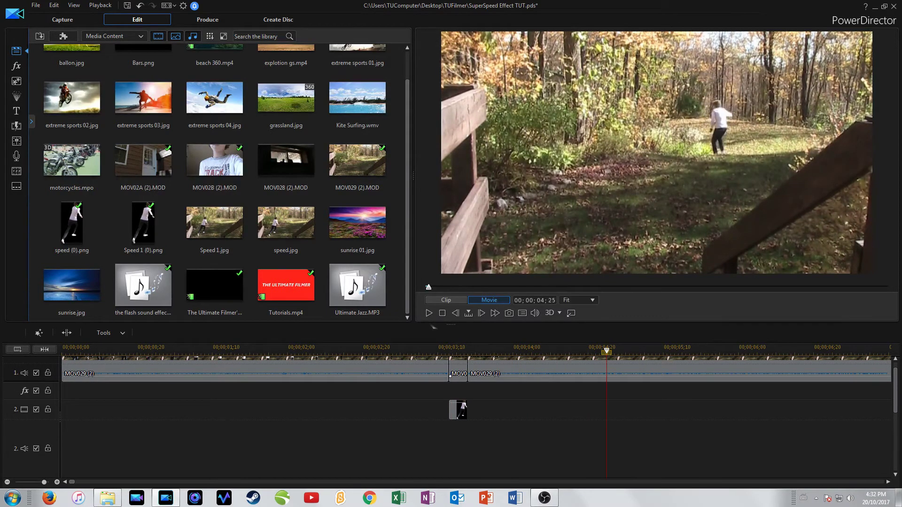
Examine the cutout's motion frame by frame from 00;00;03;13 to 00;00;03;18, and return the playhead to 00;00;03;11
{"action": "left_click", "coordinate": [449, 347]}
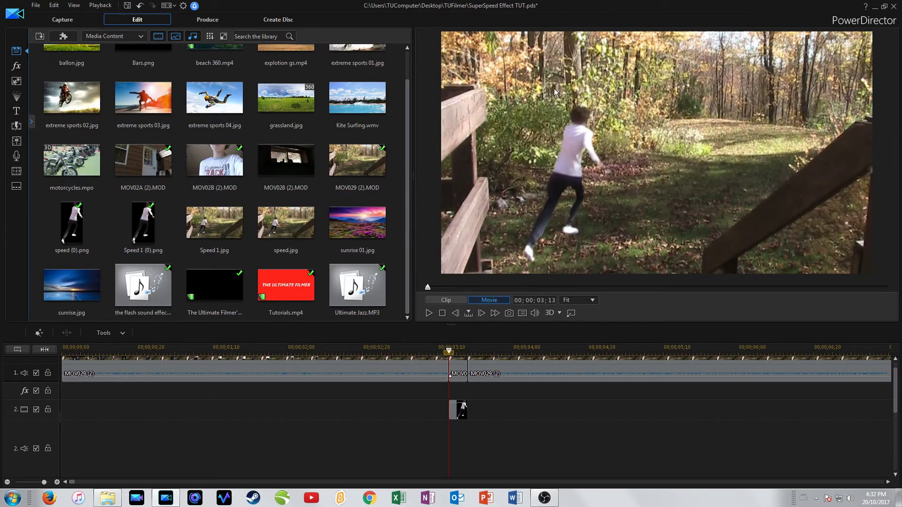
{"action": "left_click", "coordinate": [455, 313]}
{"action": "left_click", "coordinate": [495, 313]}
{"action": "left_click", "coordinate": [481, 313]}
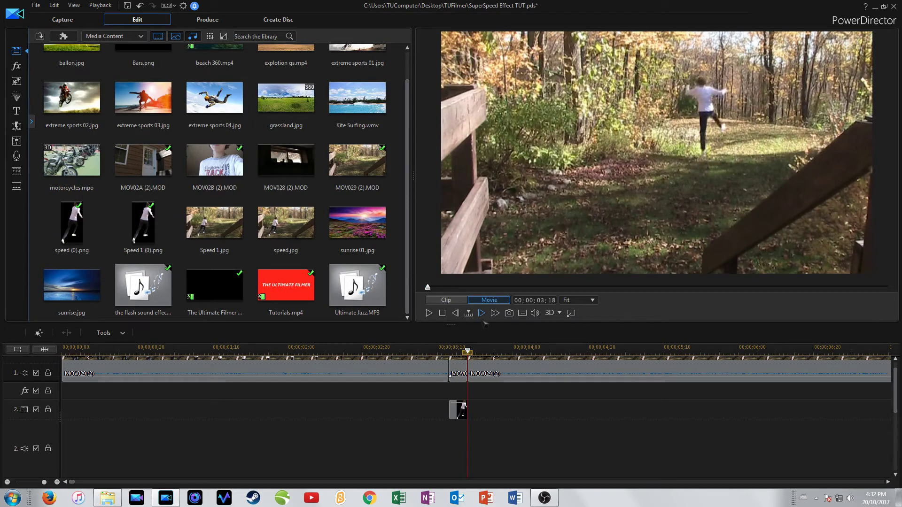
{"action": "left_click", "coordinate": [441, 348]}
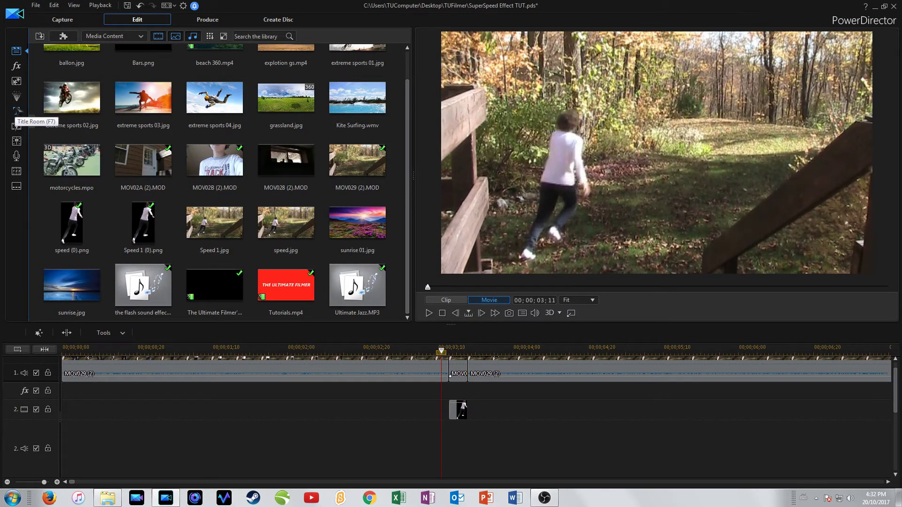
Find the Radial Blur effect in the effect library and apply it to the short background clip above the runner cutout
{"action": "left_click", "coordinate": [16, 66]}
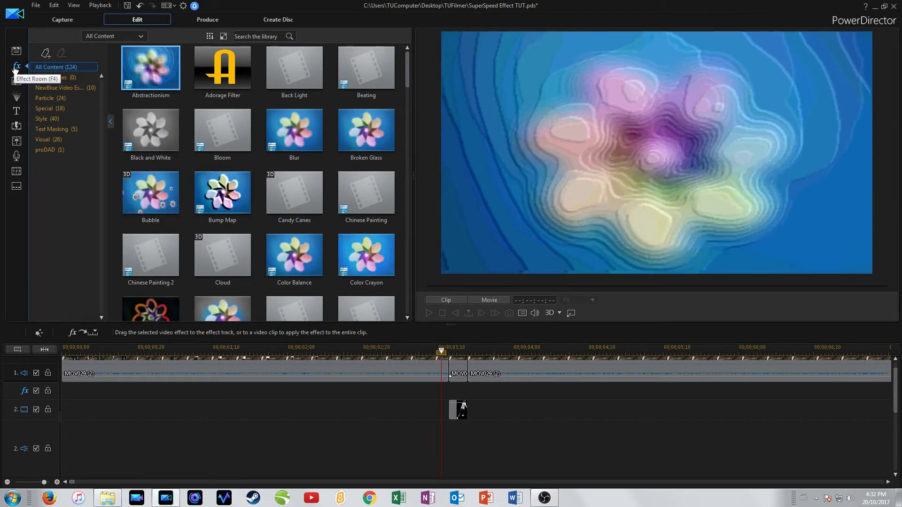
{"action": "left_click", "coordinate": [262, 38]}
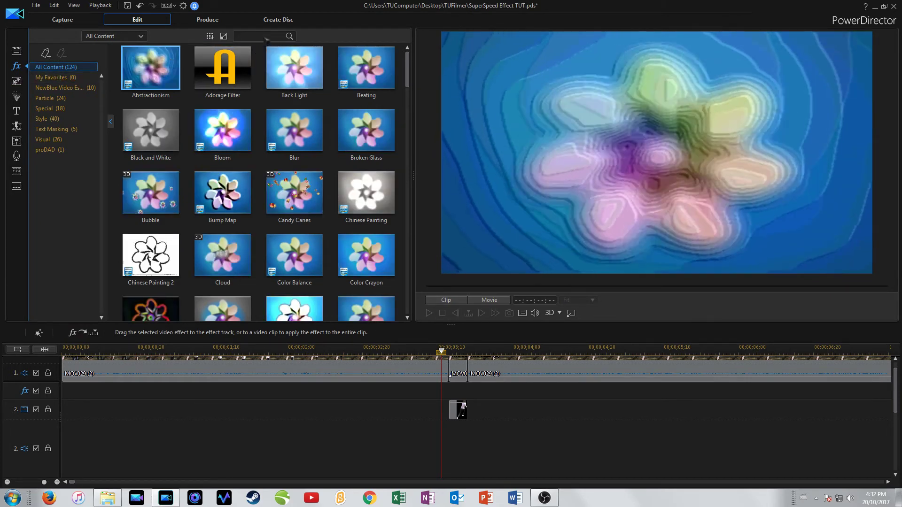
{"action": "type", "text": "radi"}
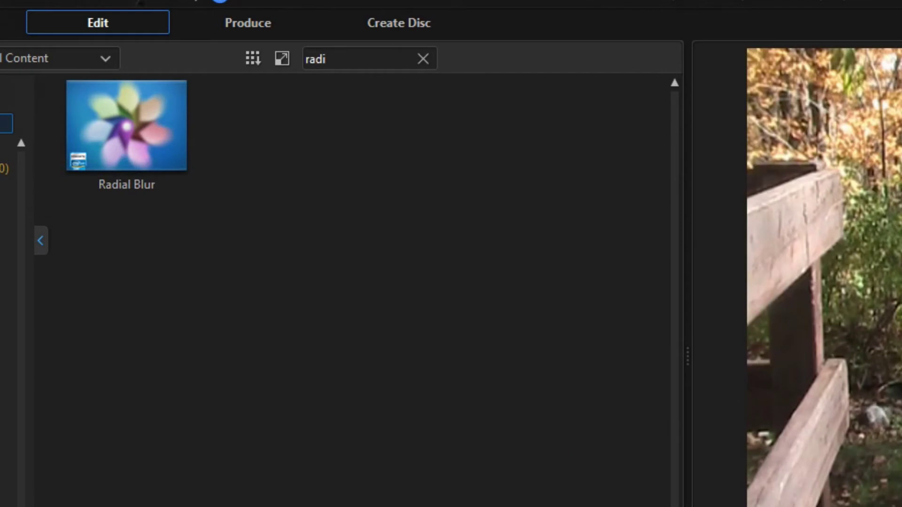
{"action": "left_click_drag", "start_coordinate": [127, 127], "coordinate": [403, 318]}
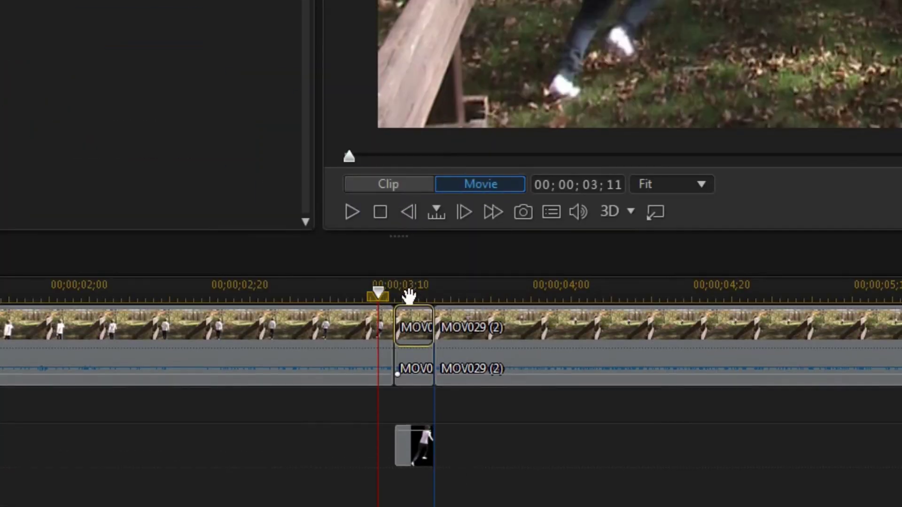
{"action": "left_click", "coordinate": [412, 328]}
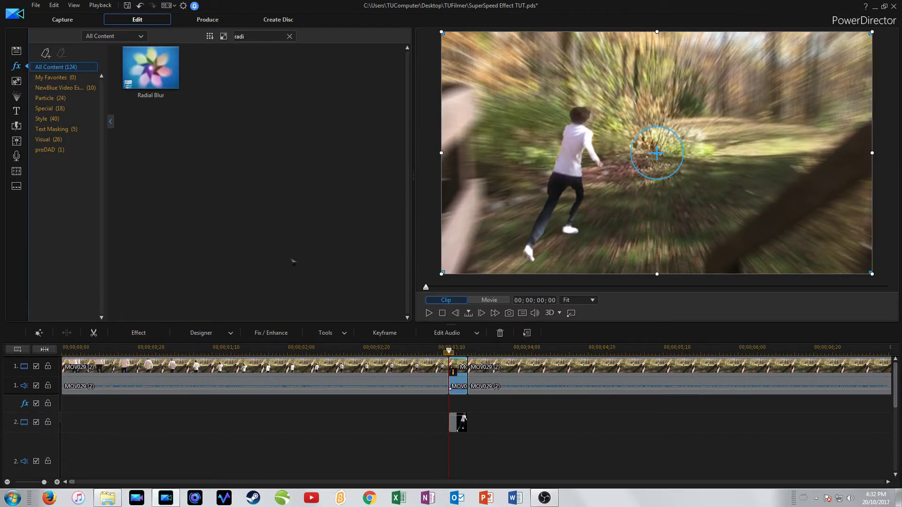
Add a Radial Blur degree keyframe at the short background clip's first frame and set its value to 2
{"action": "left_click", "coordinate": [138, 332]}
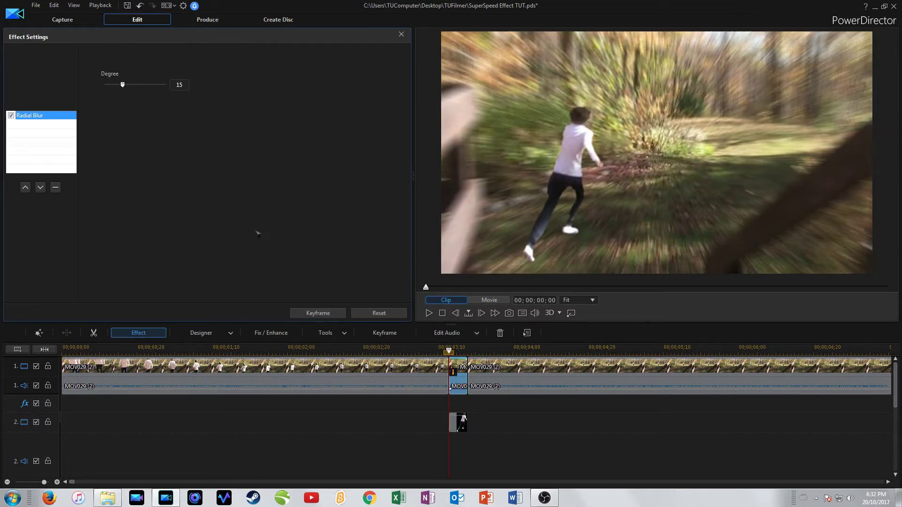
{"action": "left_click", "coordinate": [318, 313]}
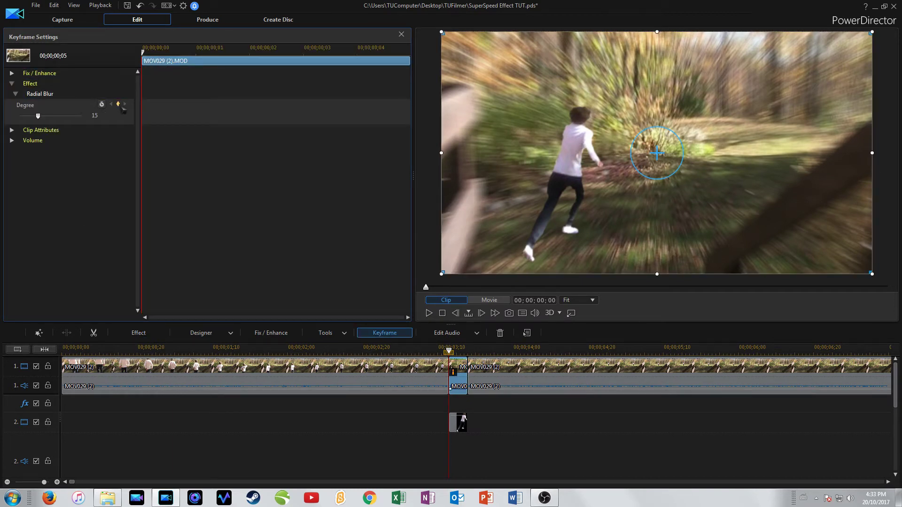
{"action": "left_click", "coordinate": [122, 108]}
{"action": "left_click_drag", "start_coordinate": [43, 120], "coordinate": [41, 120]}
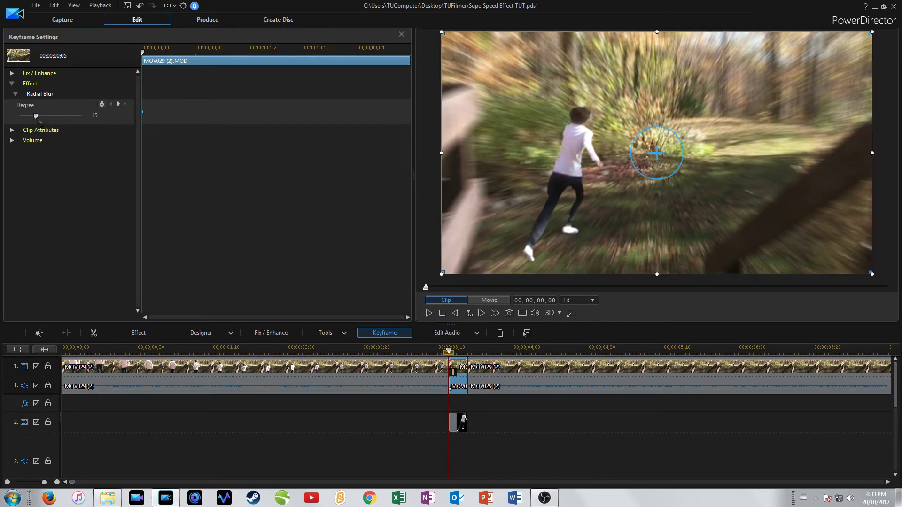
{"action": "left_click_drag", "start_coordinate": [41, 121], "coordinate": [24, 121]}
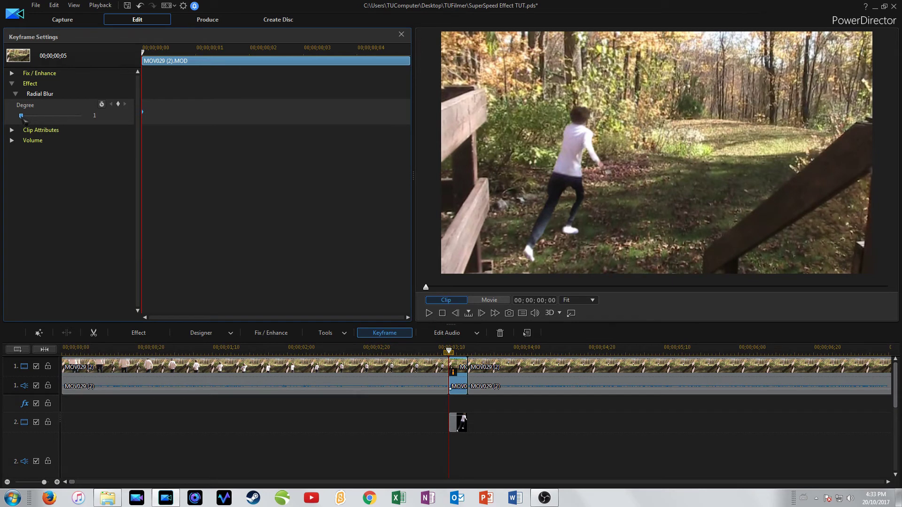
{"action": "left_click_drag", "start_coordinate": [23, 120], "coordinate": [24, 119]}
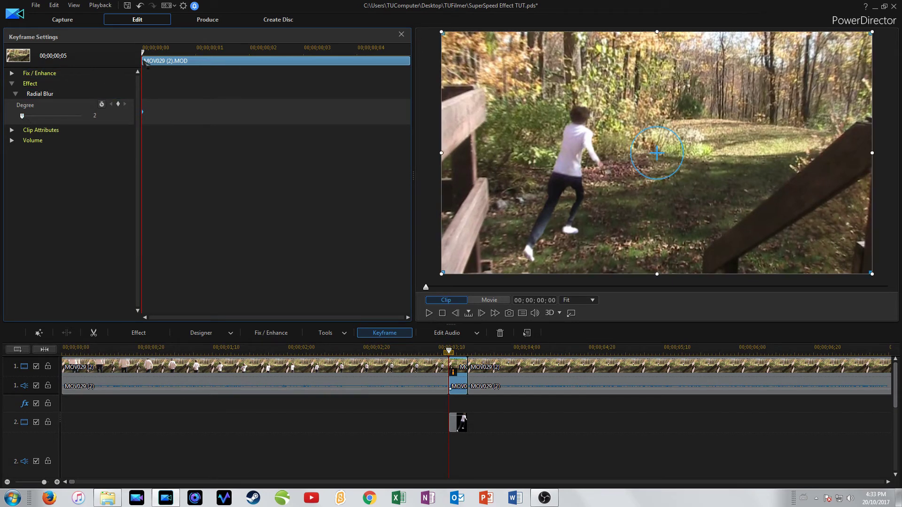
Keyframe the Radial Blur degree at 10 on frame 1 and 18 on frame 2, and lower it on frame 3
{"action": "left_click_drag", "start_coordinate": [143, 53], "coordinate": [184, 50]}
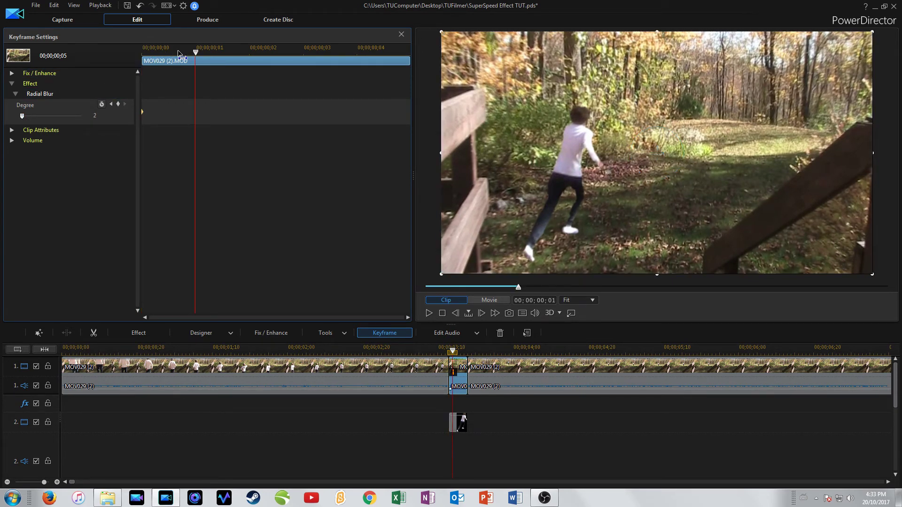
{"action": "left_click_drag", "start_coordinate": [22, 116], "coordinate": [38, 116]}
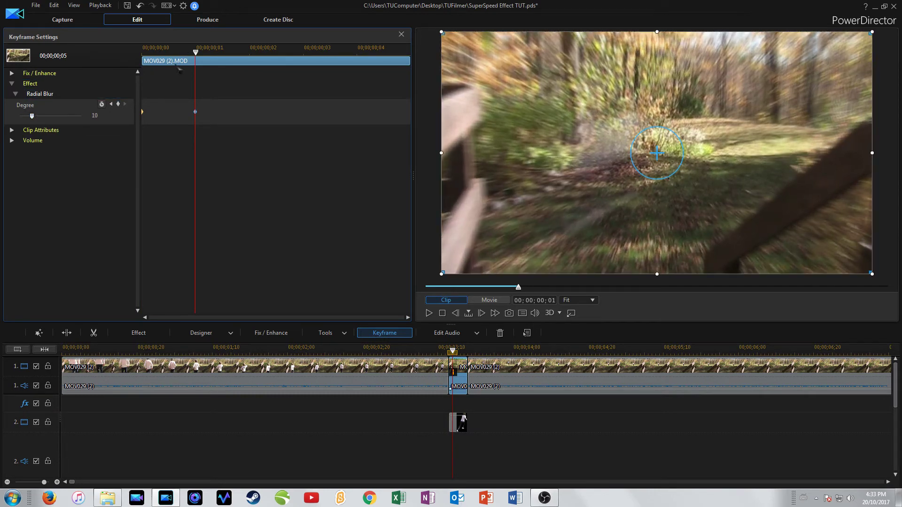
{"action": "left_click_drag", "start_coordinate": [195, 53], "coordinate": [226, 54]}
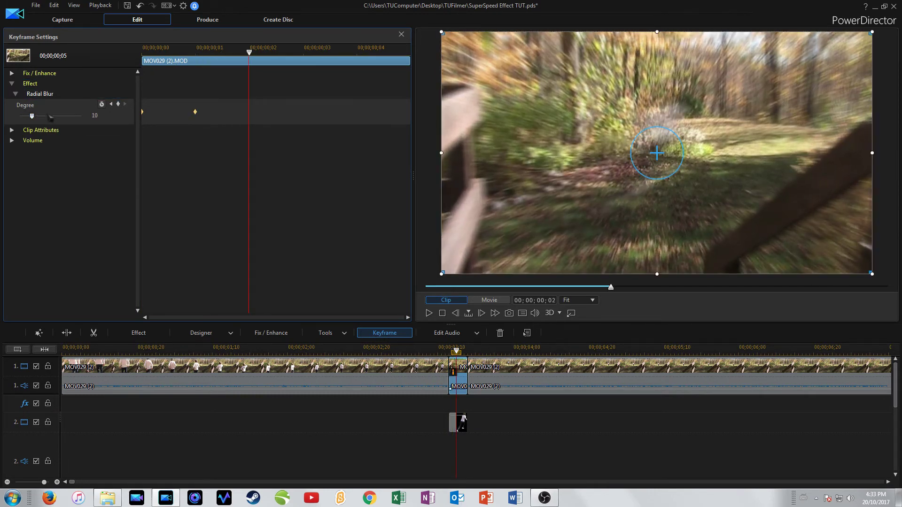
{"action": "left_click_drag", "start_coordinate": [32, 116], "coordinate": [42, 116]}
{"action": "left_click_drag", "start_coordinate": [251, 57], "coordinate": [287, 57]}
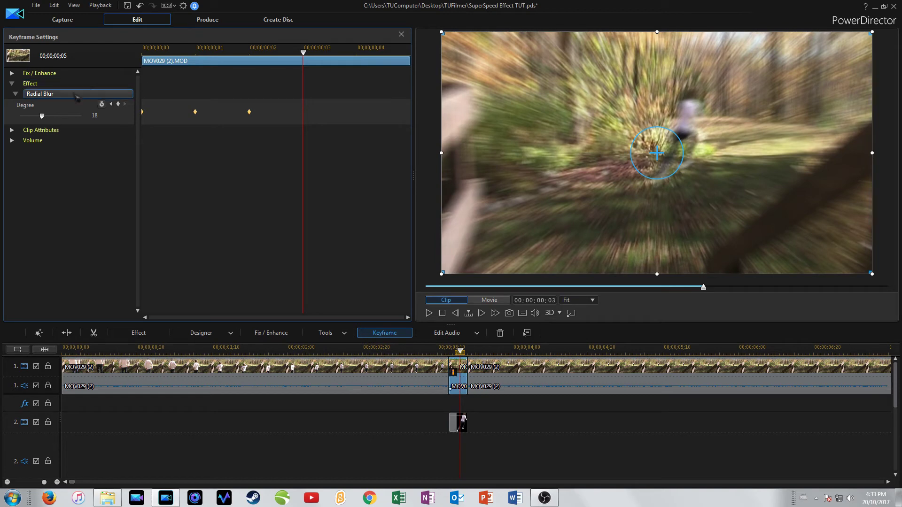
{"action": "left_click_drag", "start_coordinate": [42, 116], "coordinate": [32, 116]}
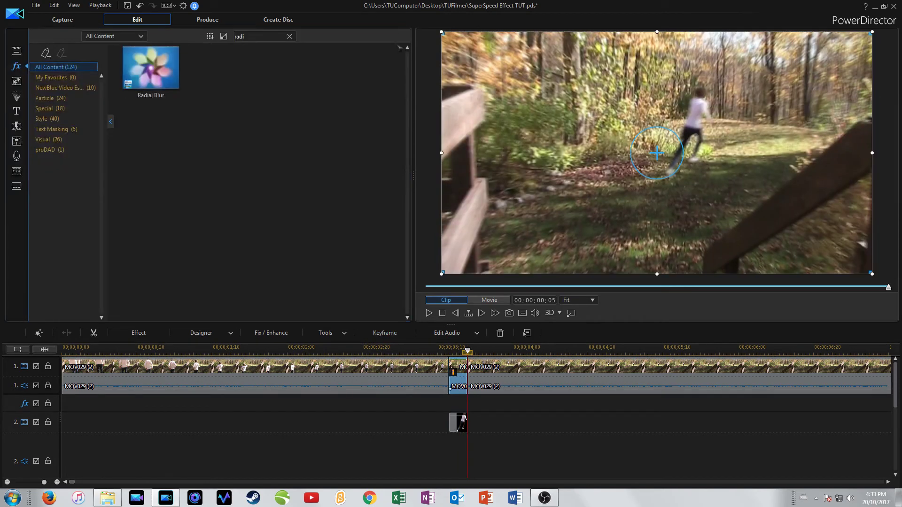
Preview the movie repeatedly from before the radial-blurred clip to check the speed effect
{"action": "left_click", "coordinate": [457, 349]}
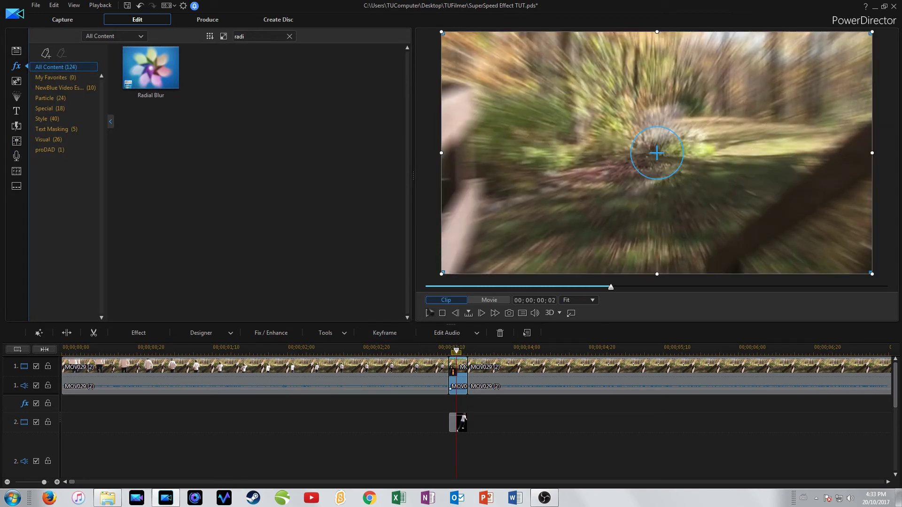
{"action": "left_click", "coordinate": [403, 349]}
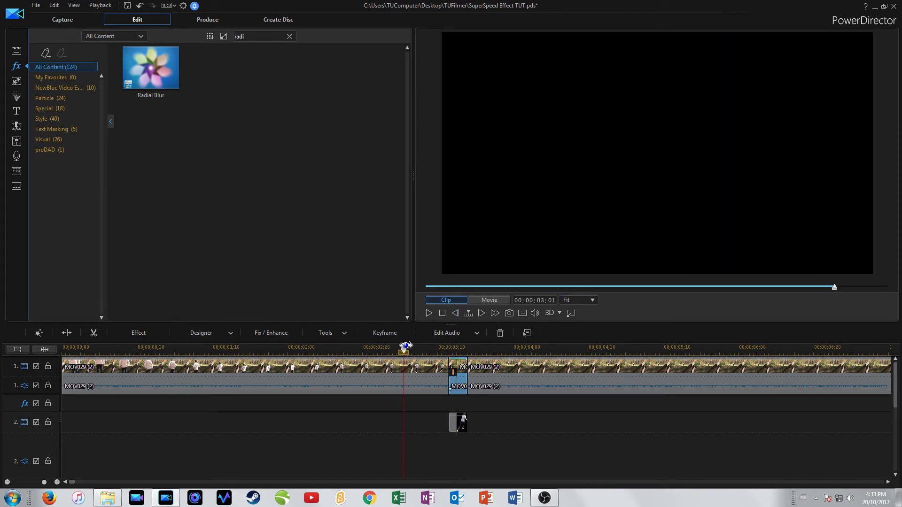
{"action": "left_click", "coordinate": [430, 313]}
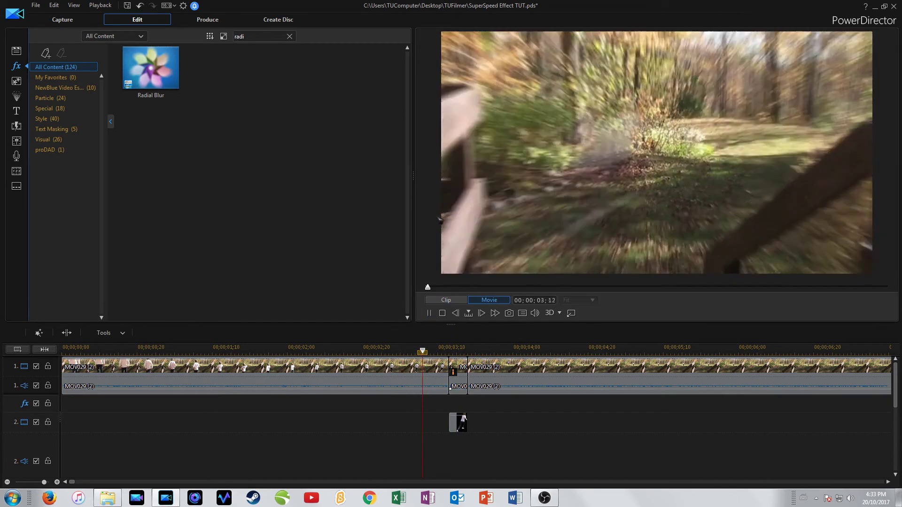
{"action": "left_click", "coordinate": [400, 349]}
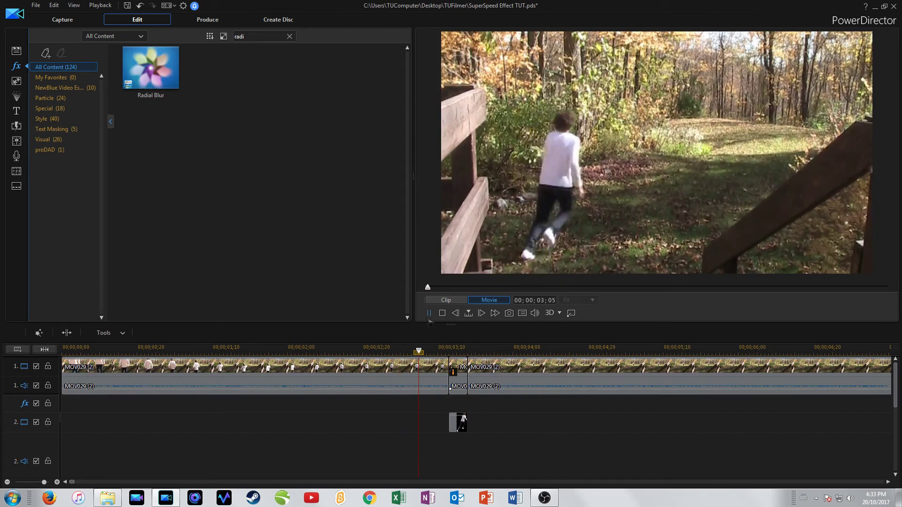
{"action": "left_click", "coordinate": [359, 350]}
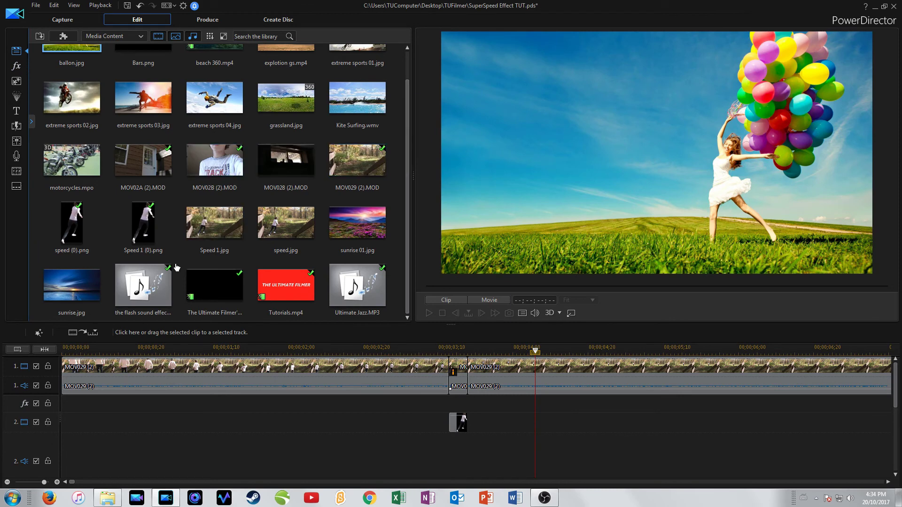
Add the flash sound effect to audio track 2 beneath the runner cutout and increase its playback speed with Audio Speed
{"action": "left_click_drag", "start_coordinate": [152, 282], "coordinate": [462, 425]}
{"action": "left_click", "coordinate": [199, 333]}
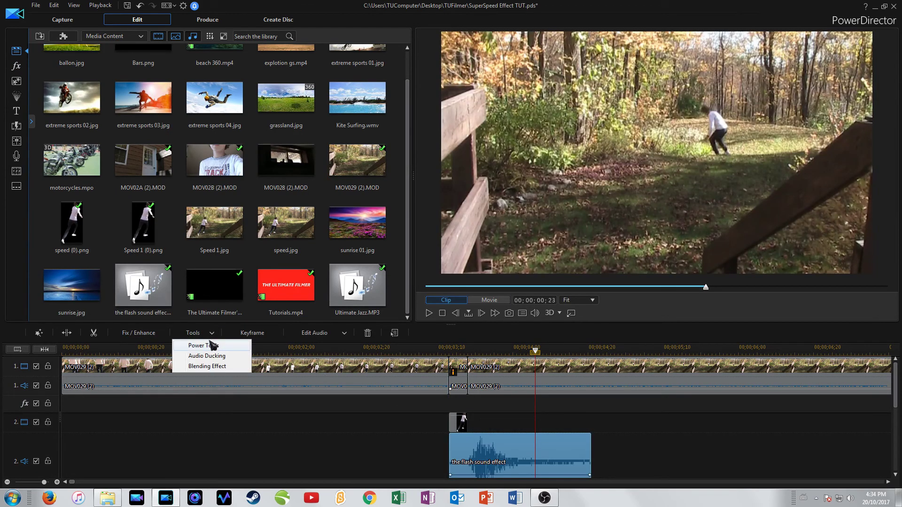
{"action": "left_click", "coordinate": [215, 346]}
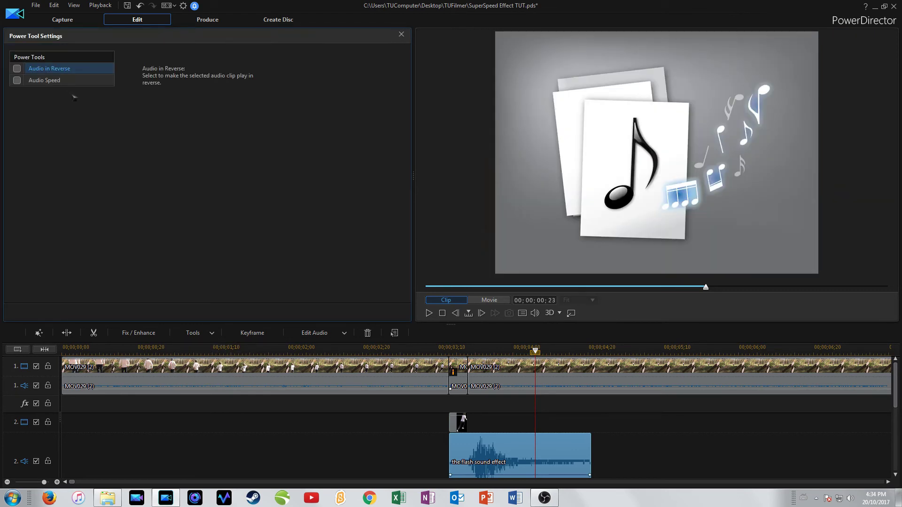
{"action": "left_click", "coordinate": [58, 80]}
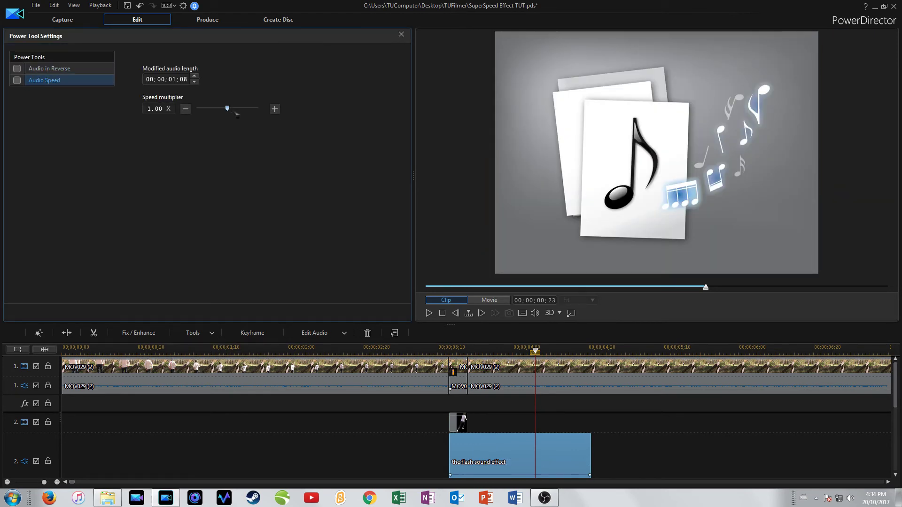
{"action": "left_click_drag", "start_coordinate": [228, 109], "coordinate": [275, 115]}
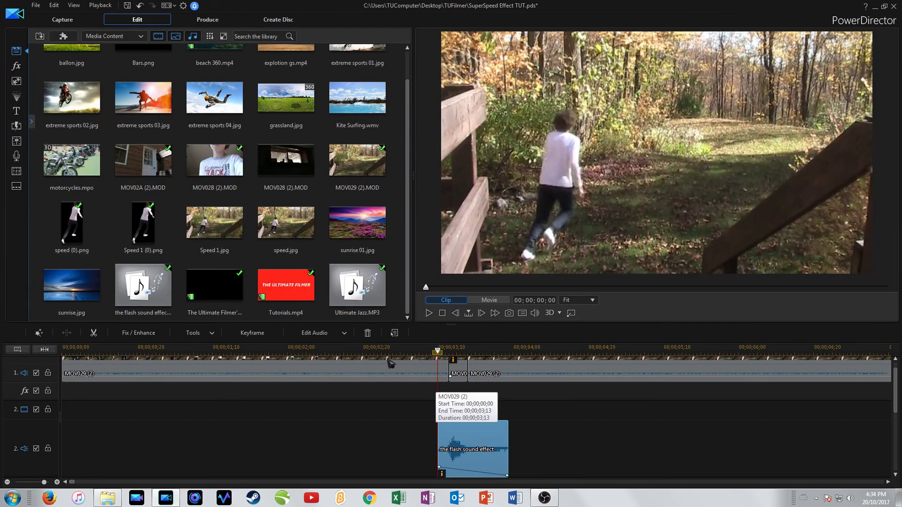
Preview the movie with the sound effect from 00;00;02;04
{"action": "left_click", "coordinate": [385, 371]}
{"action": "left_click", "coordinate": [303, 356]}
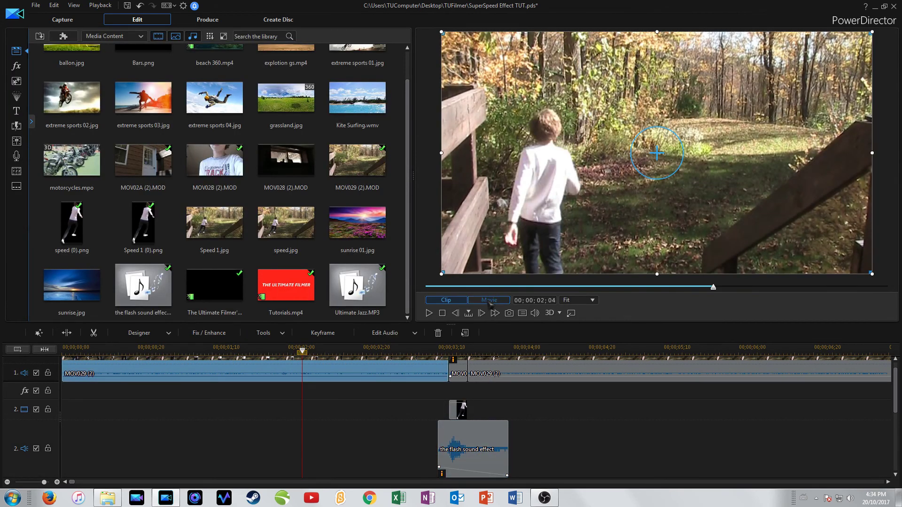
{"action": "key", "text": "space"}
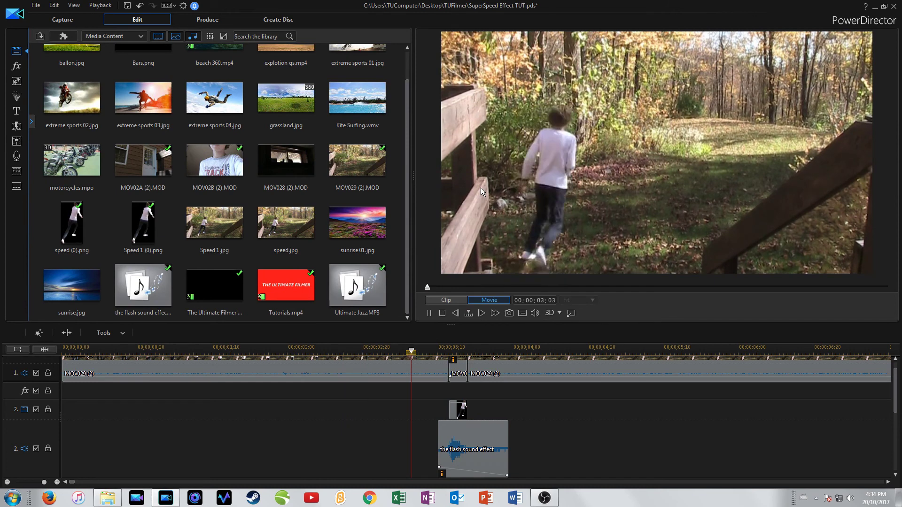